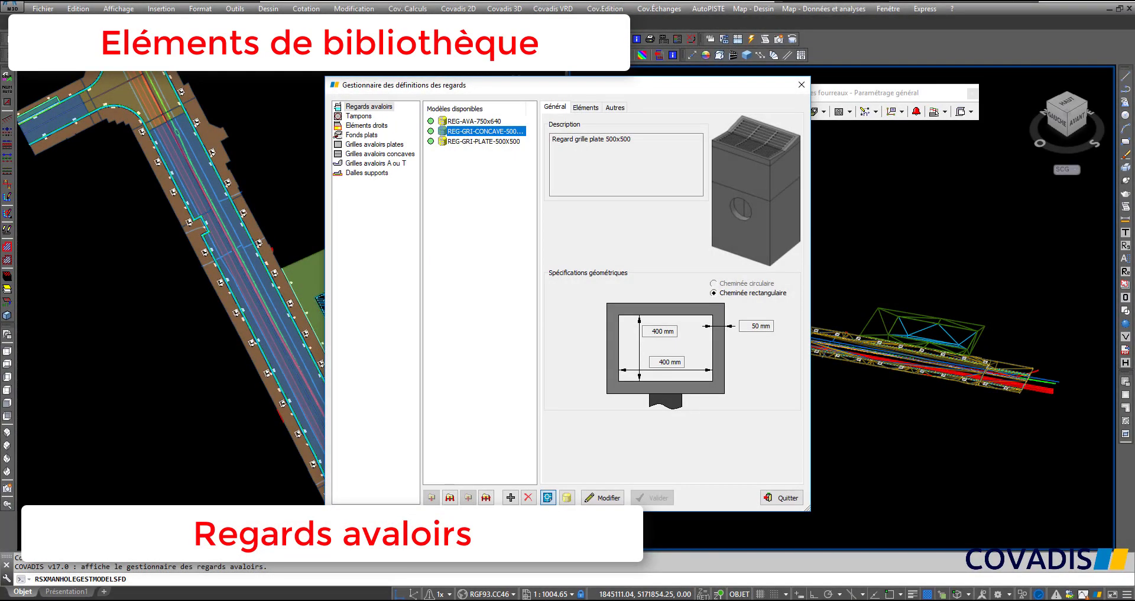
# Step: Display the definition of the REG-PLATE-500X500 inlet model in the inlet library
pyautogui.click(471, 142)
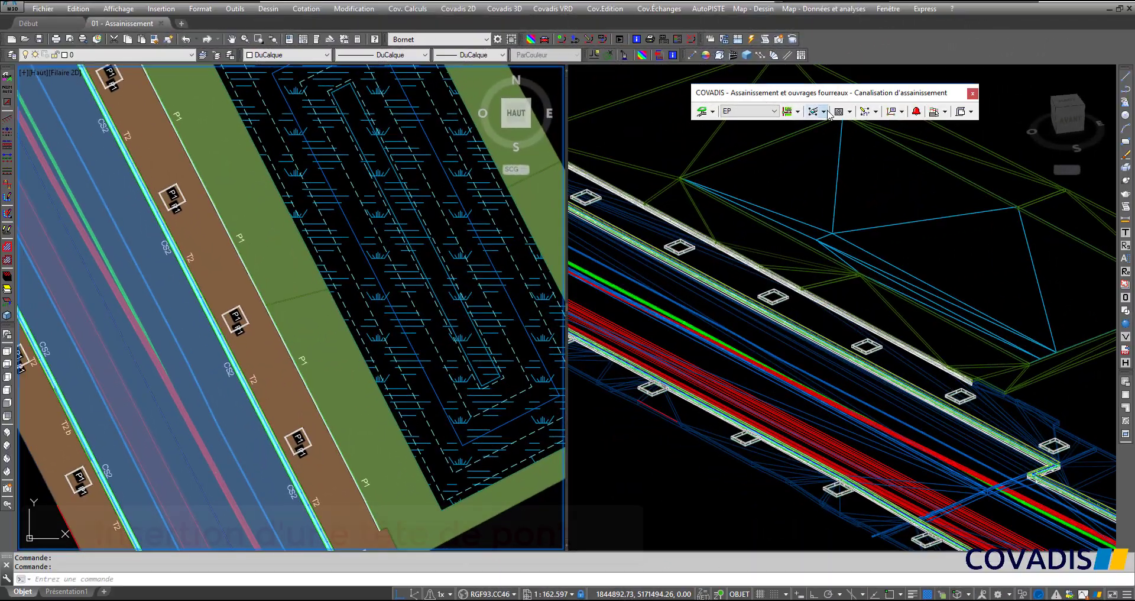
# Step: Insert a Tête de pont Ø500 headwall near the basin's southern end and set its orientation
pyautogui.click(824, 112)
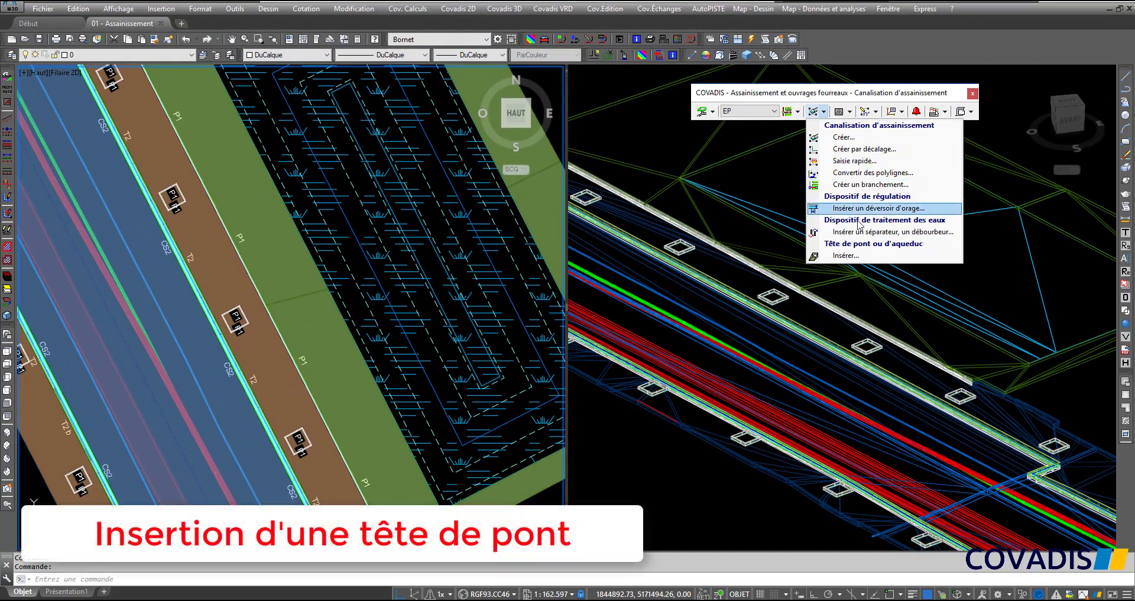
pyautogui.click(864, 261)
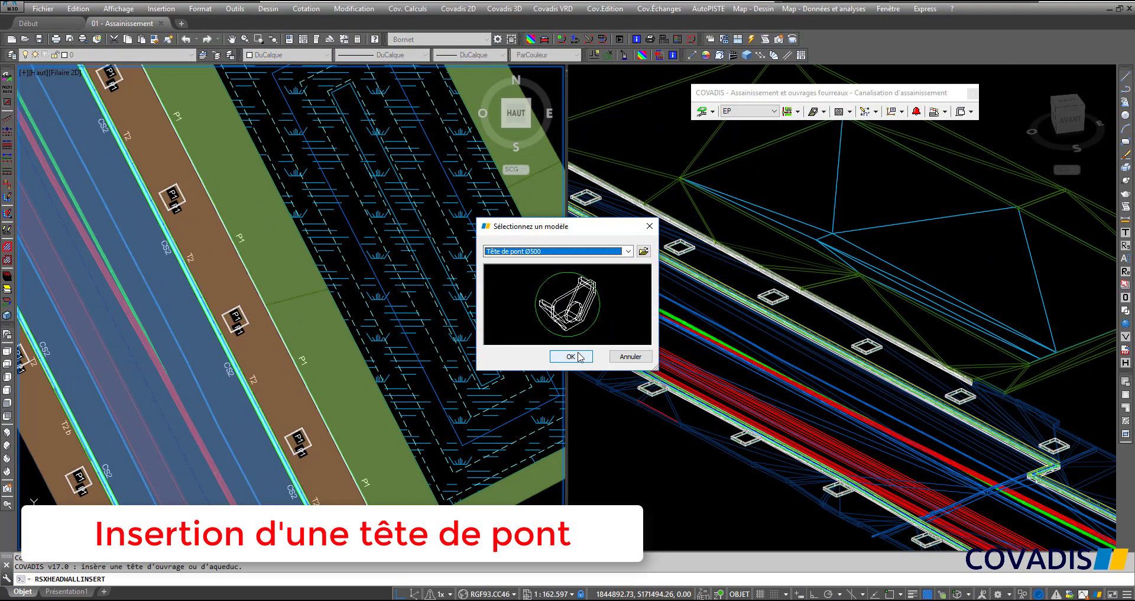
pyautogui.click(573, 356)
pyautogui.click(464, 368)
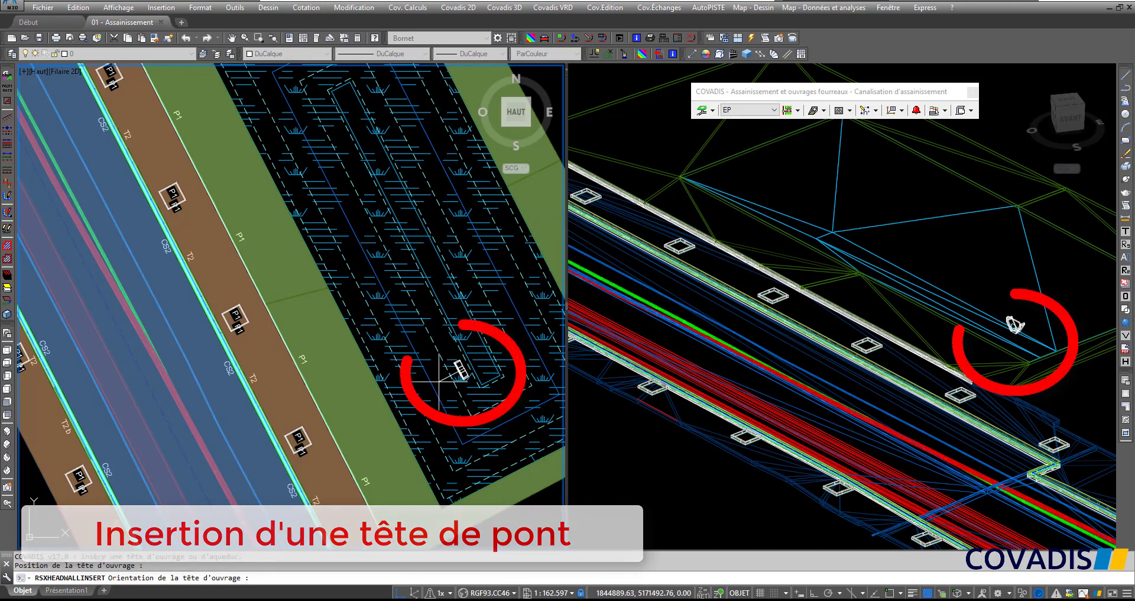
pyautogui.click(444, 379)
# Step: Insert an oil separator in the green verge between the road and the basin, oriented parallel to the road
pyautogui.click(824, 112)
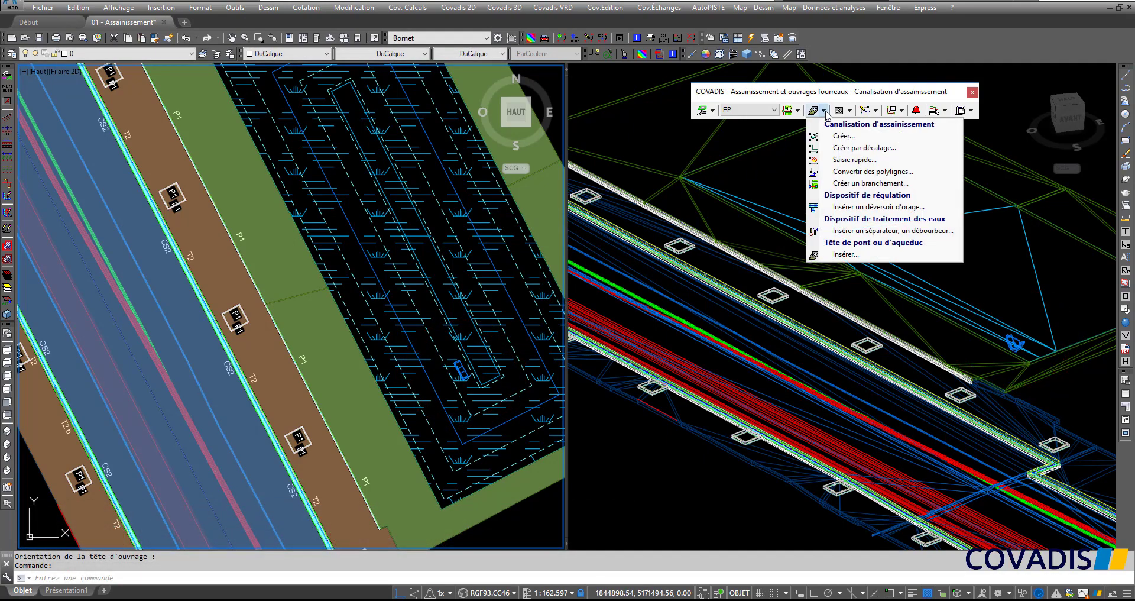
pyautogui.click(946, 227)
pyautogui.click(577, 357)
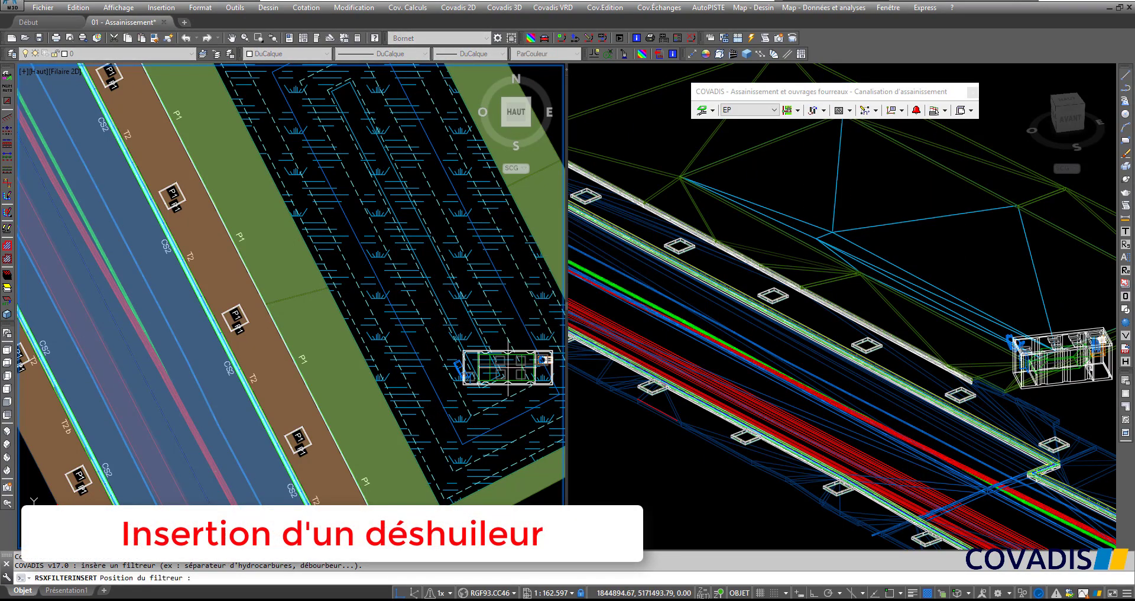
pyautogui.click(342, 383)
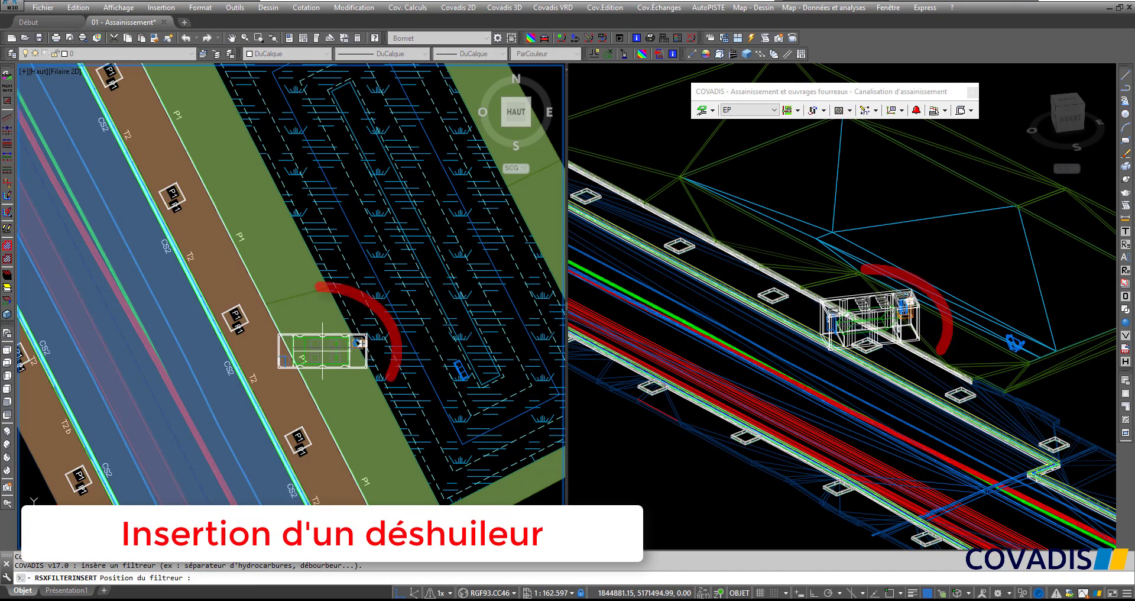
pyautogui.click(343, 388)
# Step: Insert a storm overflow in the carriageway beside the kerb, upstream of the oil separator
pyautogui.click(824, 110)
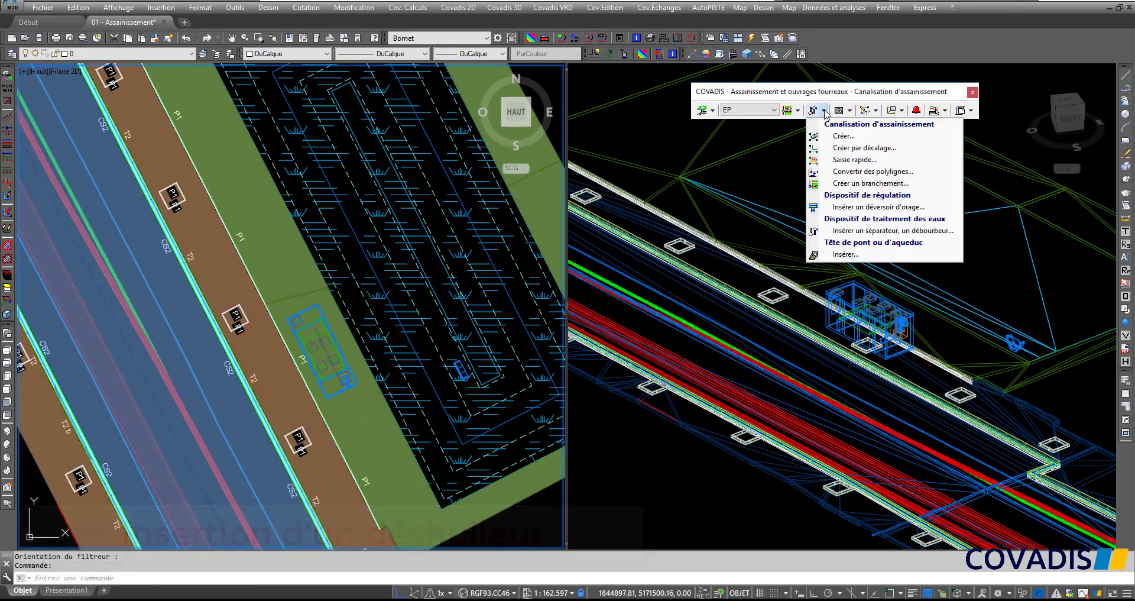
pyautogui.click(948, 212)
pyautogui.click(570, 355)
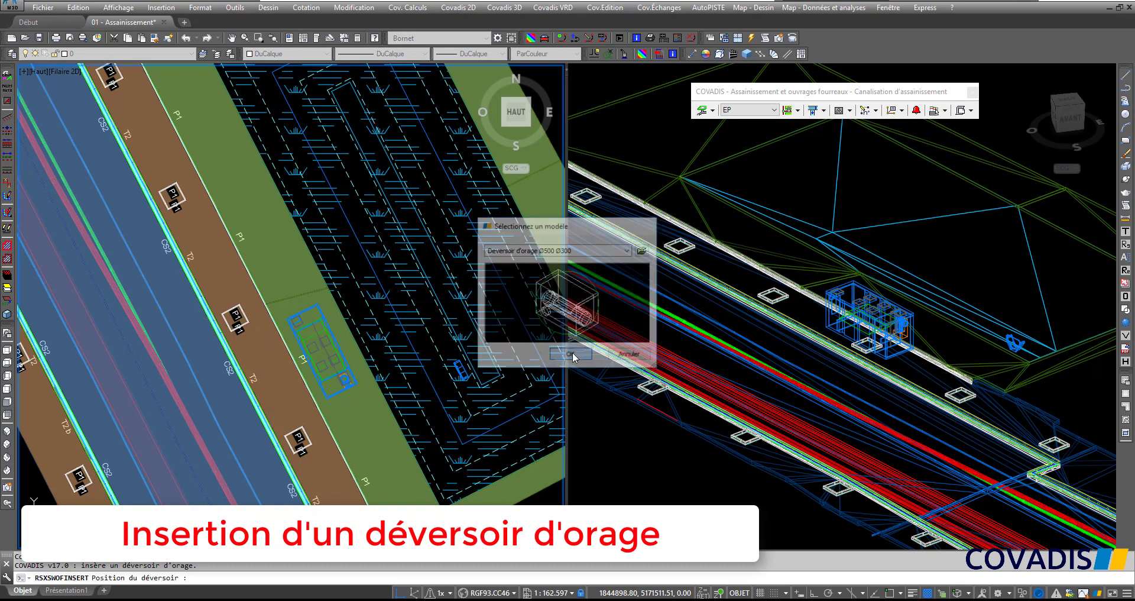
pyautogui.click(192, 296)
pyautogui.press('Escape')
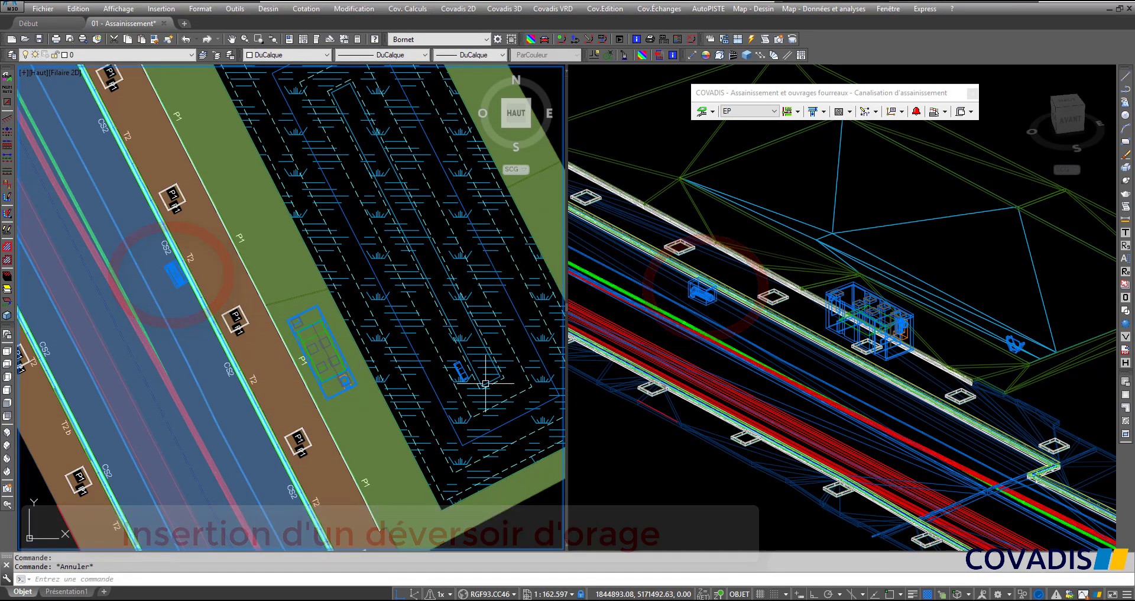
# Step: Create a 135A-0500 EP pipe from the headwall's connector to a REG-1000 manhole below the separator, with a -0.50 % slope
pyautogui.scroll(8, 319, 355)
pyautogui.click(456, 355)
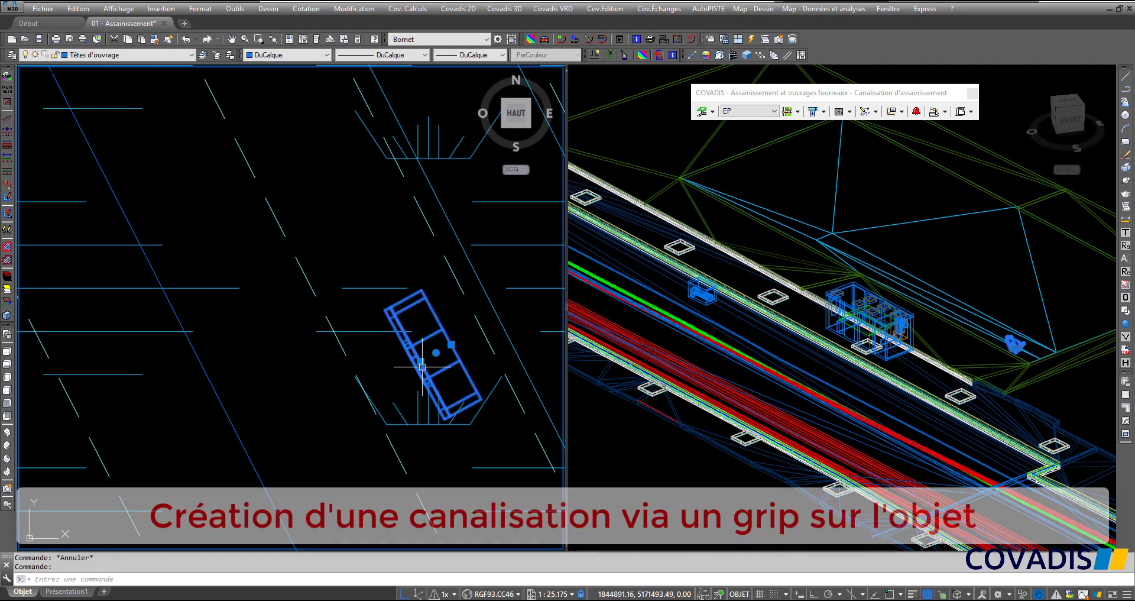
pyautogui.moveTo(420, 361)
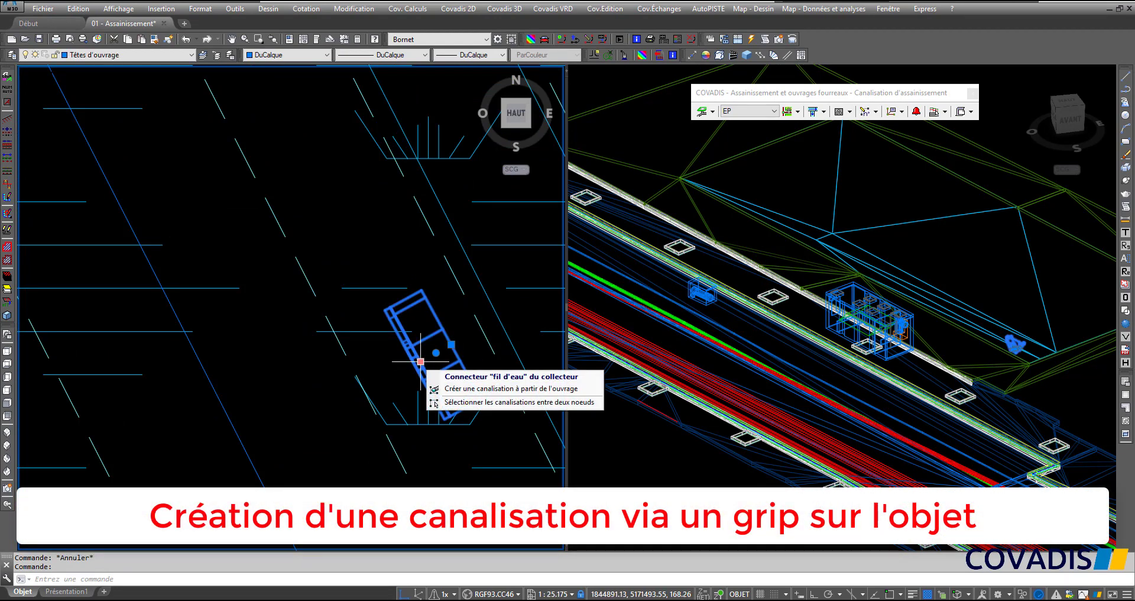
pyautogui.click(470, 389)
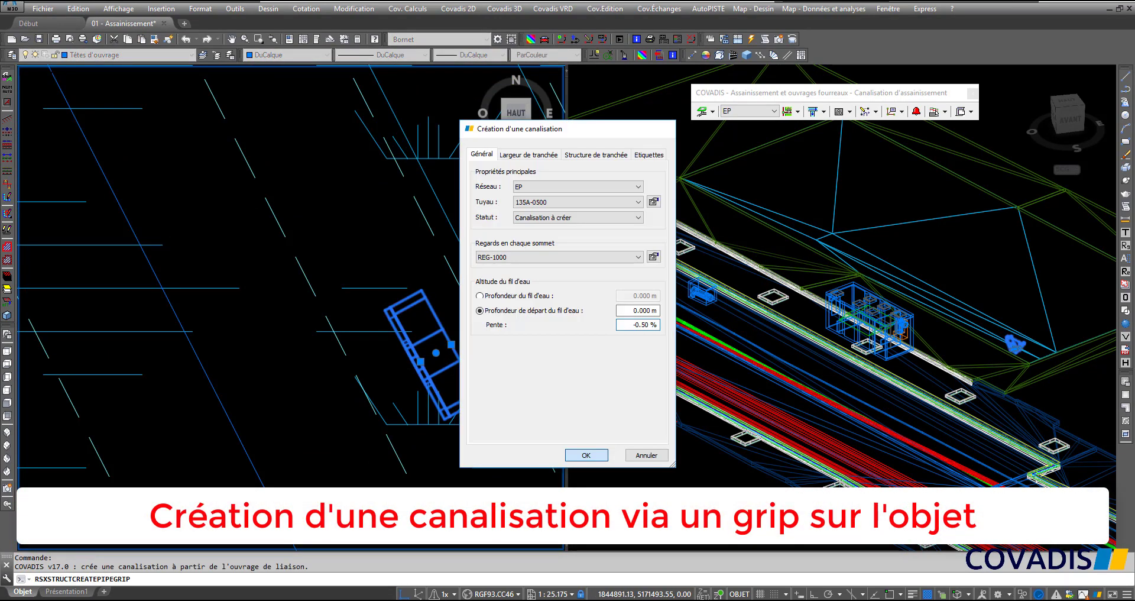
pyautogui.press('Return')
pyautogui.scroll(5, 305, 417)
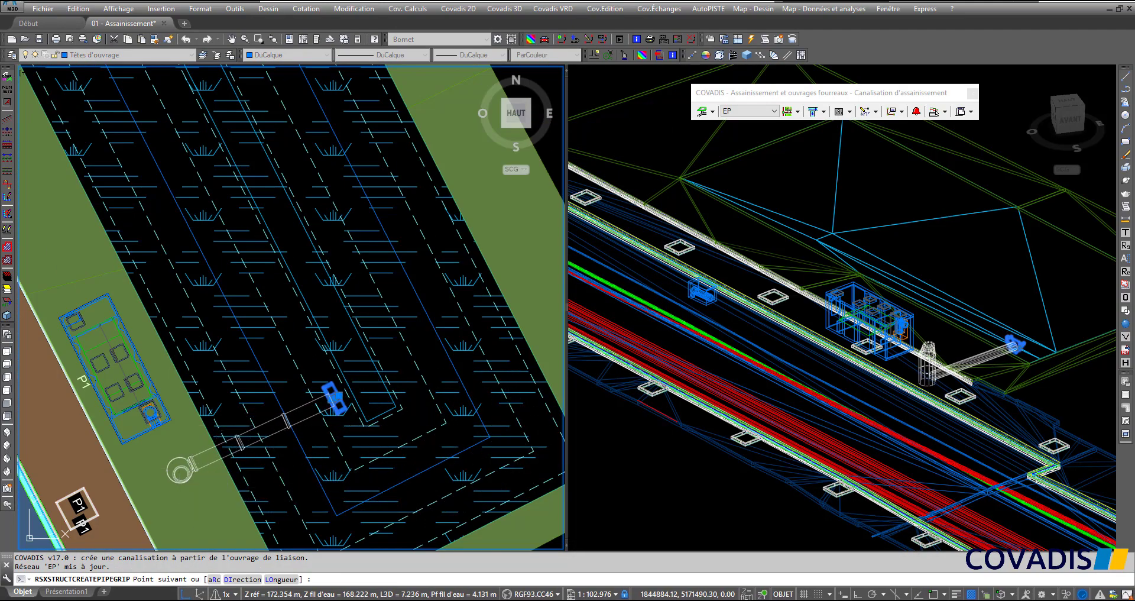
pyautogui.click(181, 470)
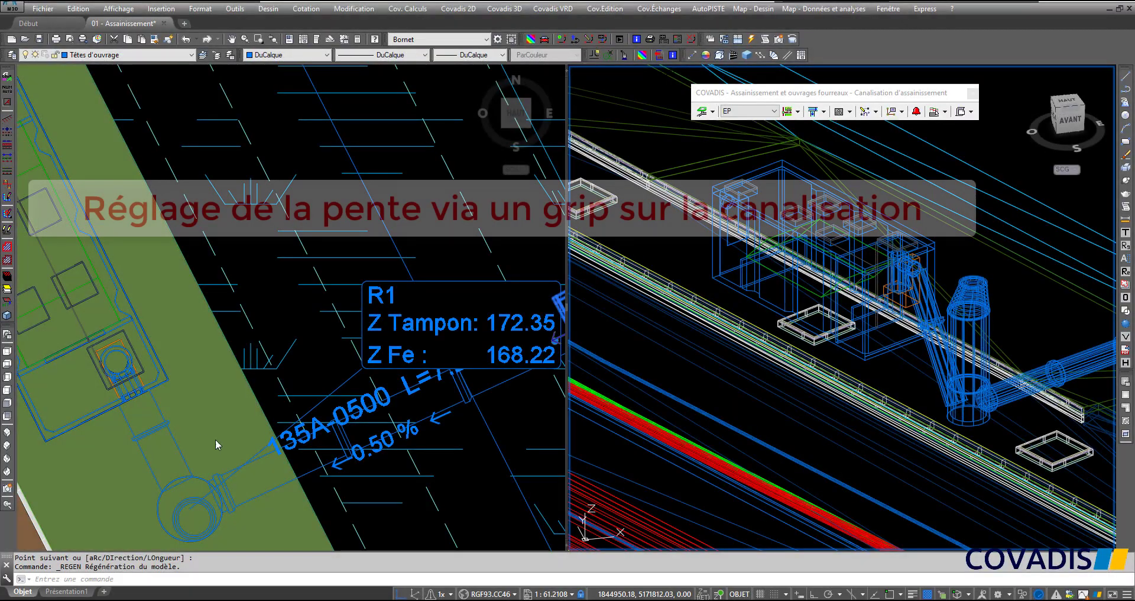
# Step: Adjust the slope of the separator-to-manhole pipe and change the manhole-to-headwall pipe to 135A-0300 using their grips
pyautogui.click(176, 439)
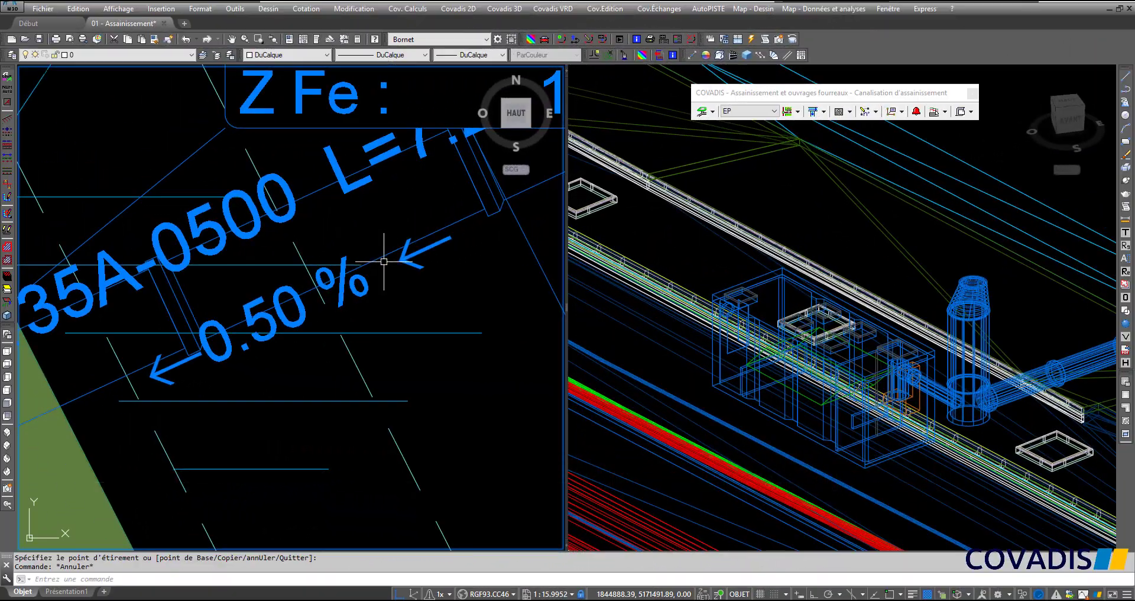
pyautogui.click(378, 262)
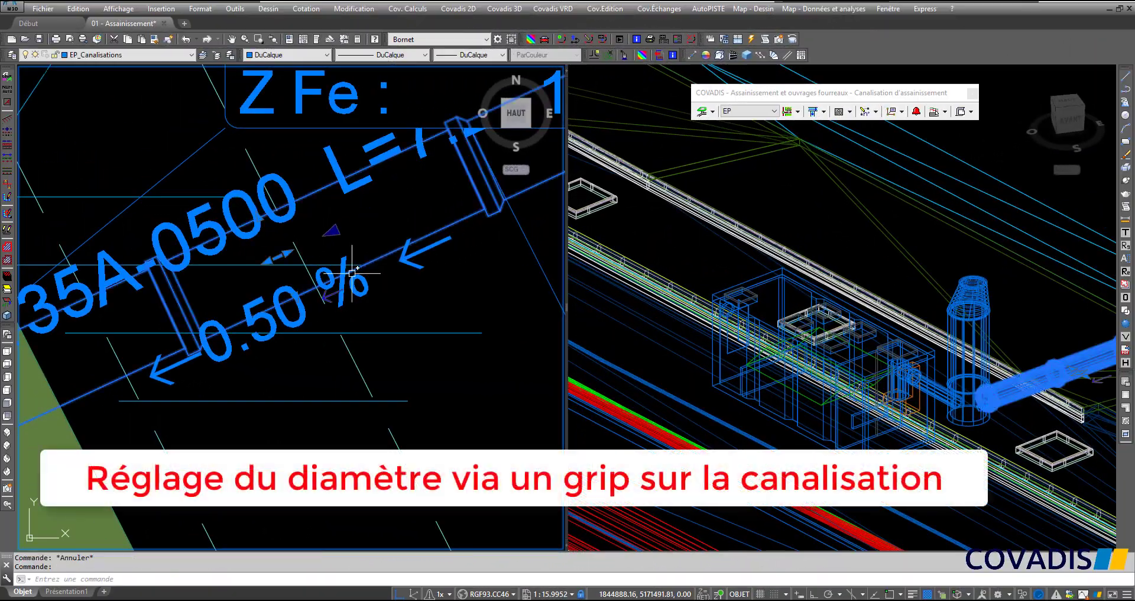
pyautogui.click(259, 217)
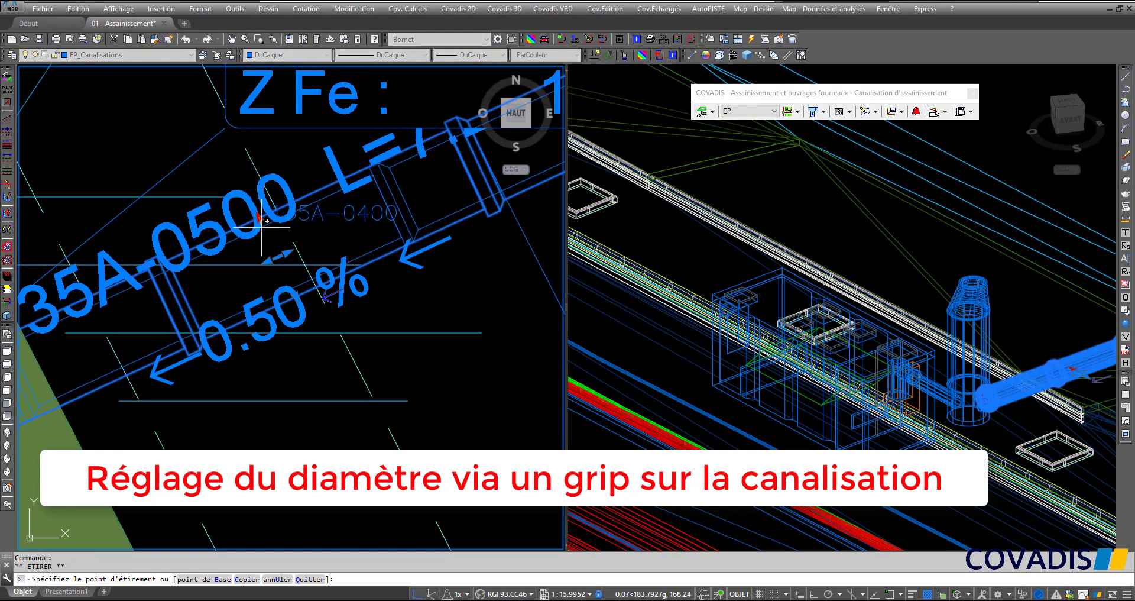
pyautogui.press('Escape')
pyautogui.press('Escape')
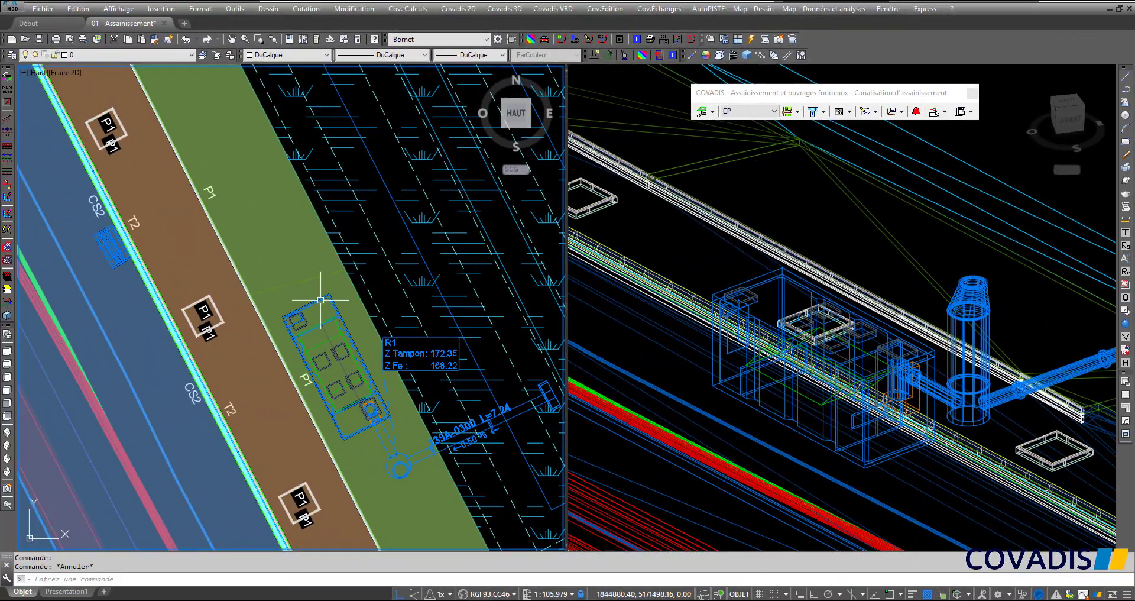
# Step: Create a 135A-0300 EP pipe run with REG-1000 manholes at -0.50 % from the separator's upstream connector to the storm overflow area
pyautogui.click(316, 299)
pyautogui.moveTo(292, 312)
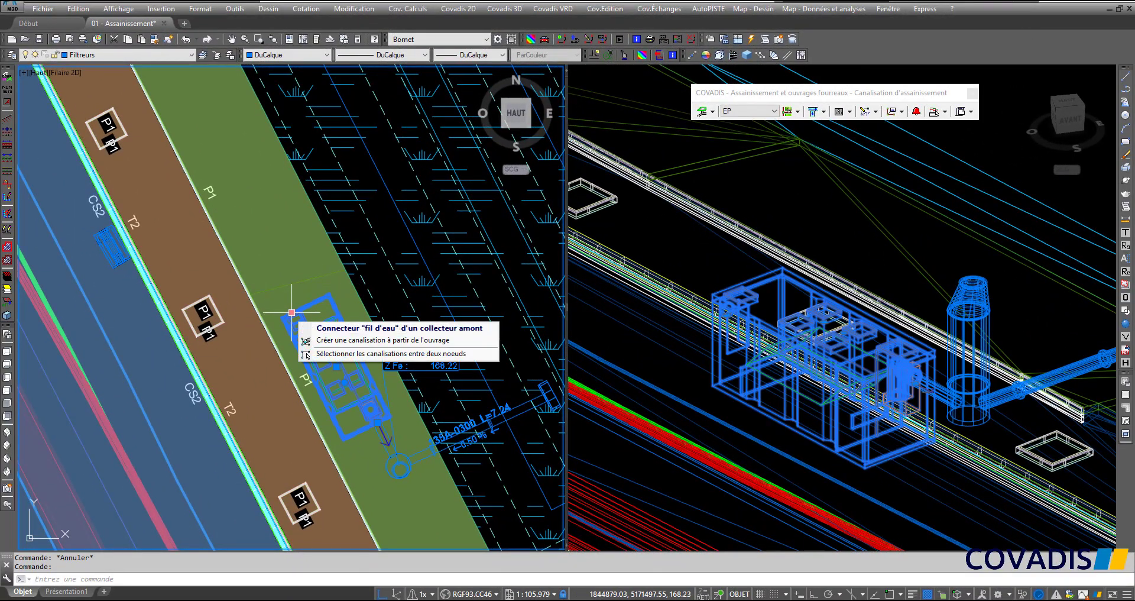
pyautogui.click(341, 340)
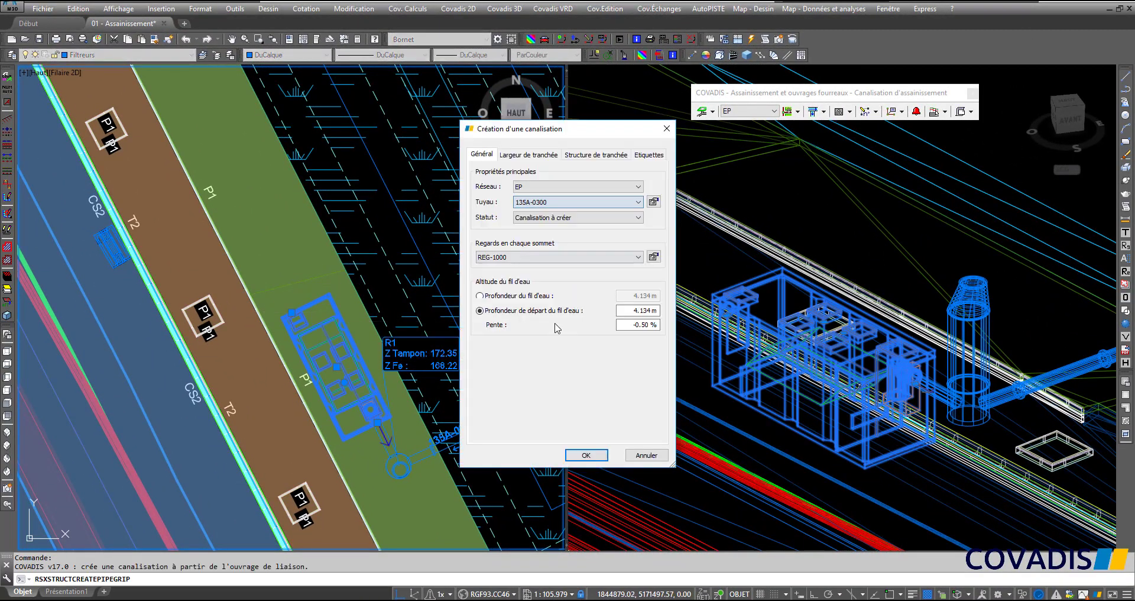
pyautogui.click(587, 455)
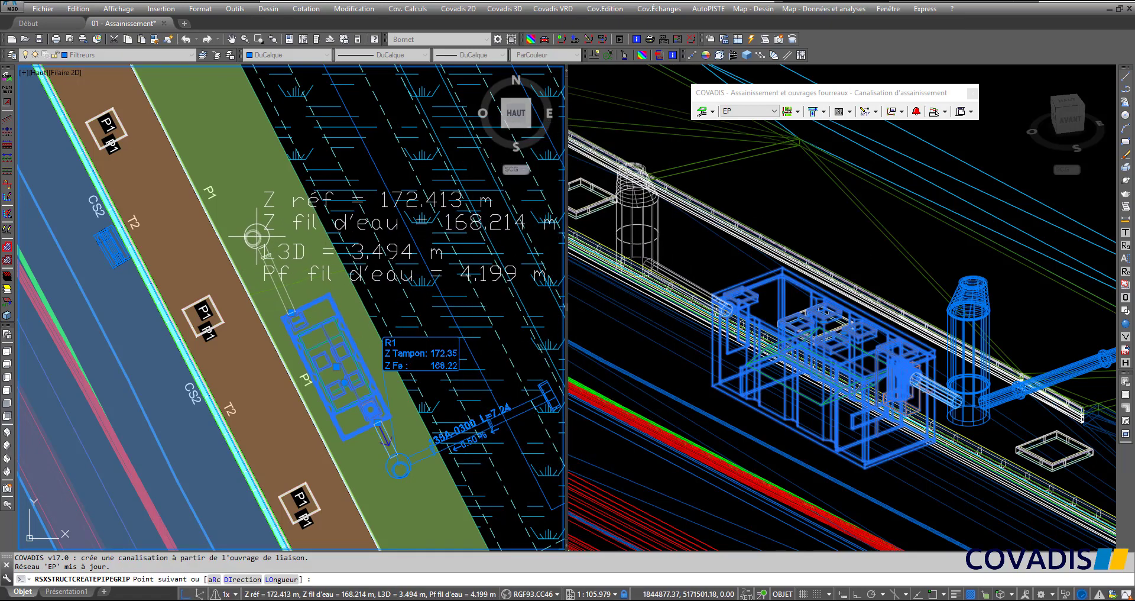
pyautogui.click(140, 299)
pyautogui.press('Return')
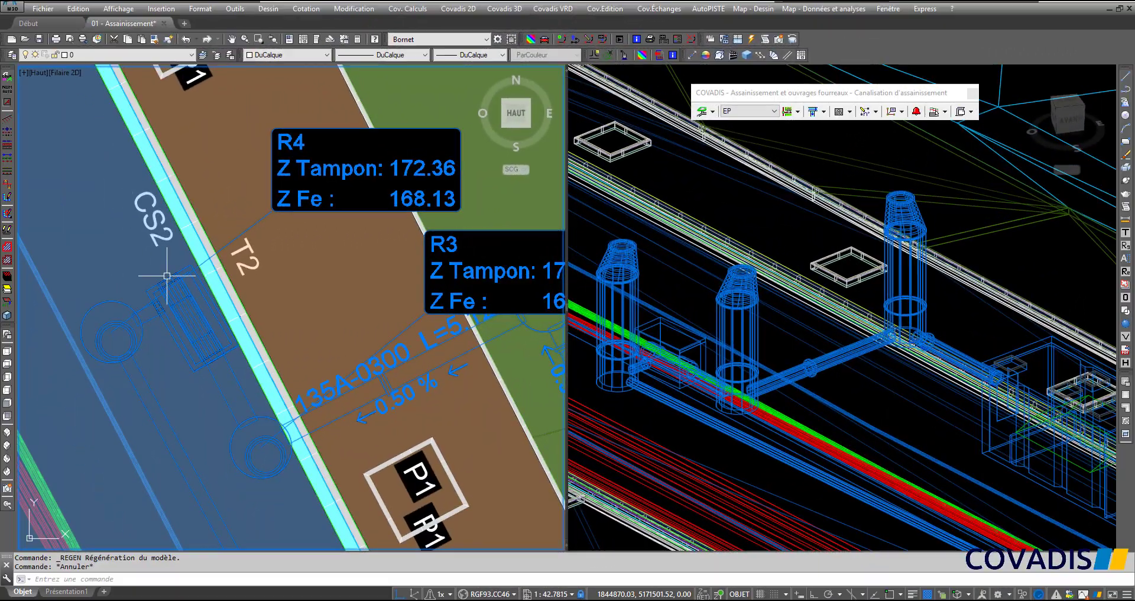
# Step: Create a 135A-0500 EP pipe run with REG-1000 manholes at 0.50 % from the storm overflow's upstream connector along the road past the intersection
pyautogui.click(167, 276)
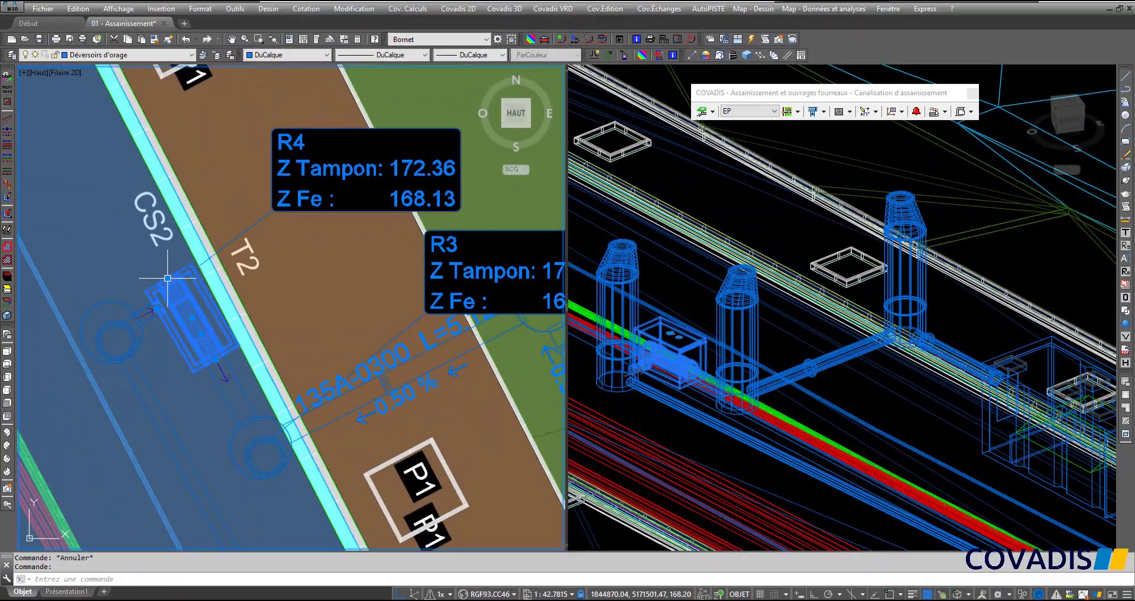
pyautogui.moveTo(167, 278)
pyautogui.click(227, 306)
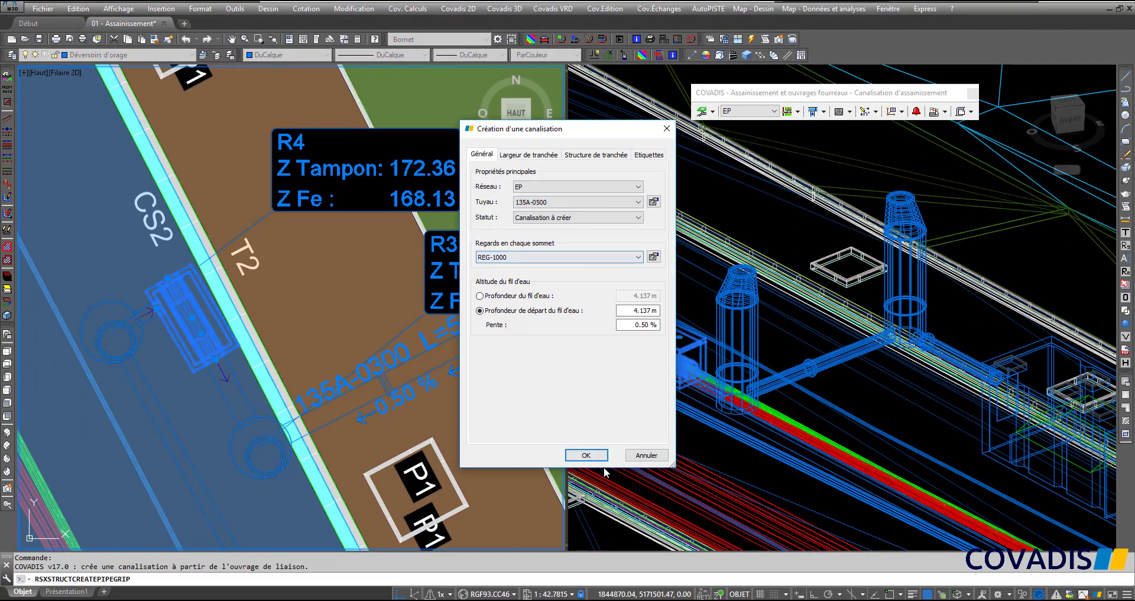
pyautogui.click(586, 455)
pyautogui.scroll(-3, 240, 246)
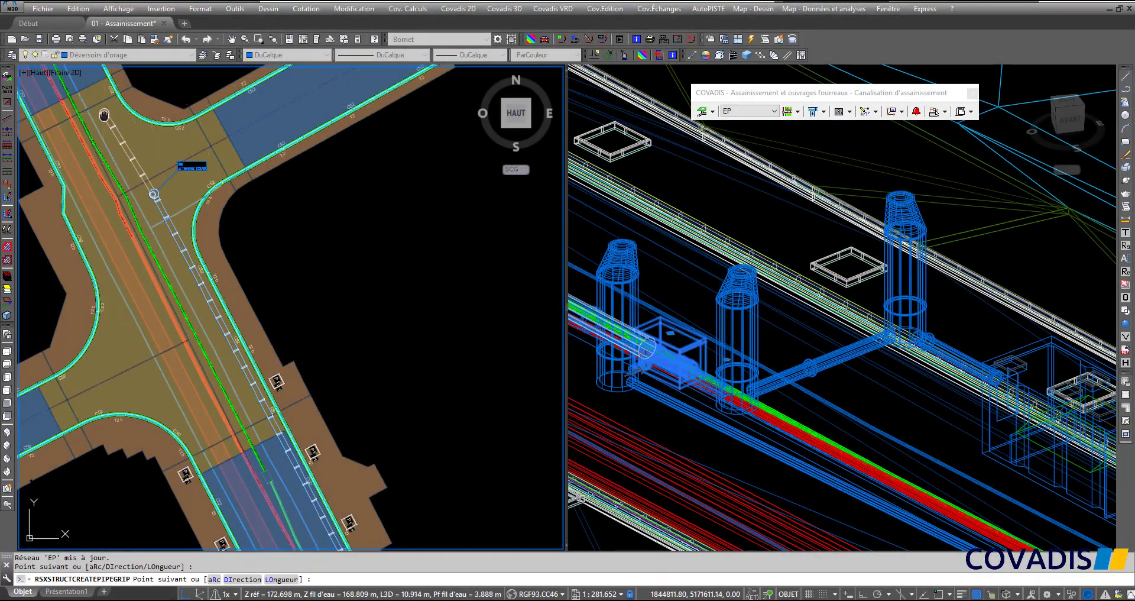
pyautogui.scroll(2, 208, 234)
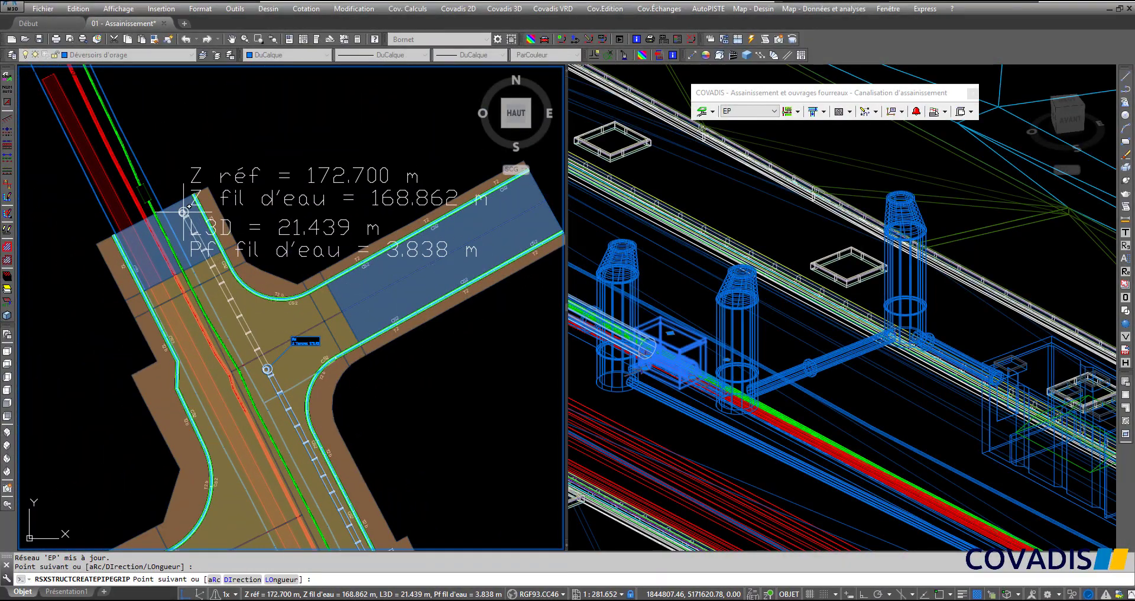
pyautogui.scroll(-2, 184, 212)
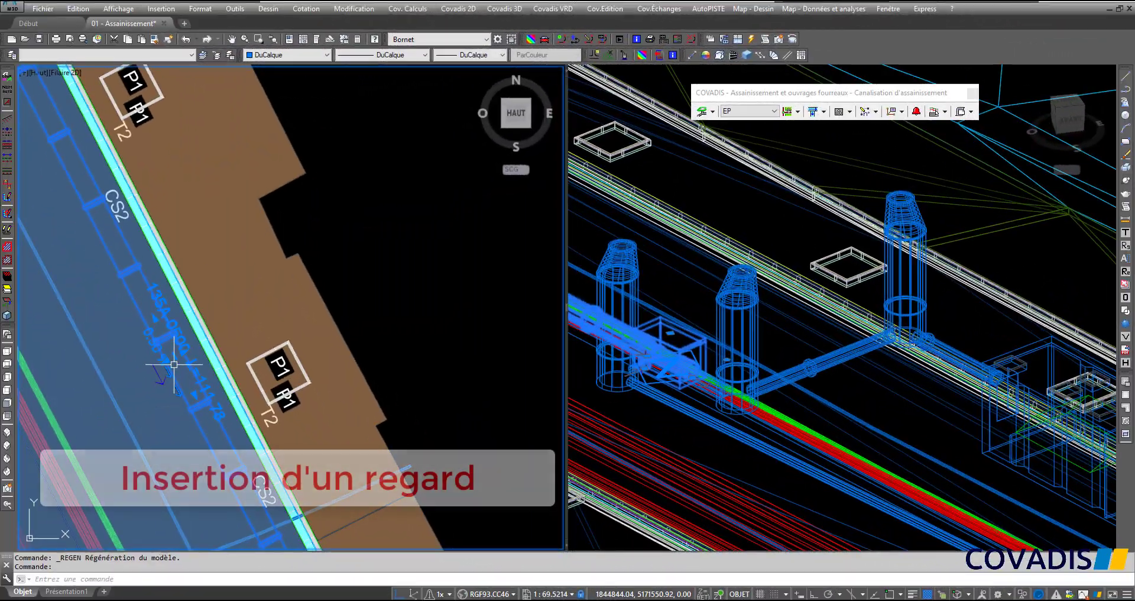
# Step: Insert a manhole on the main pipe running along the road
pyautogui.rightClick(174, 364)
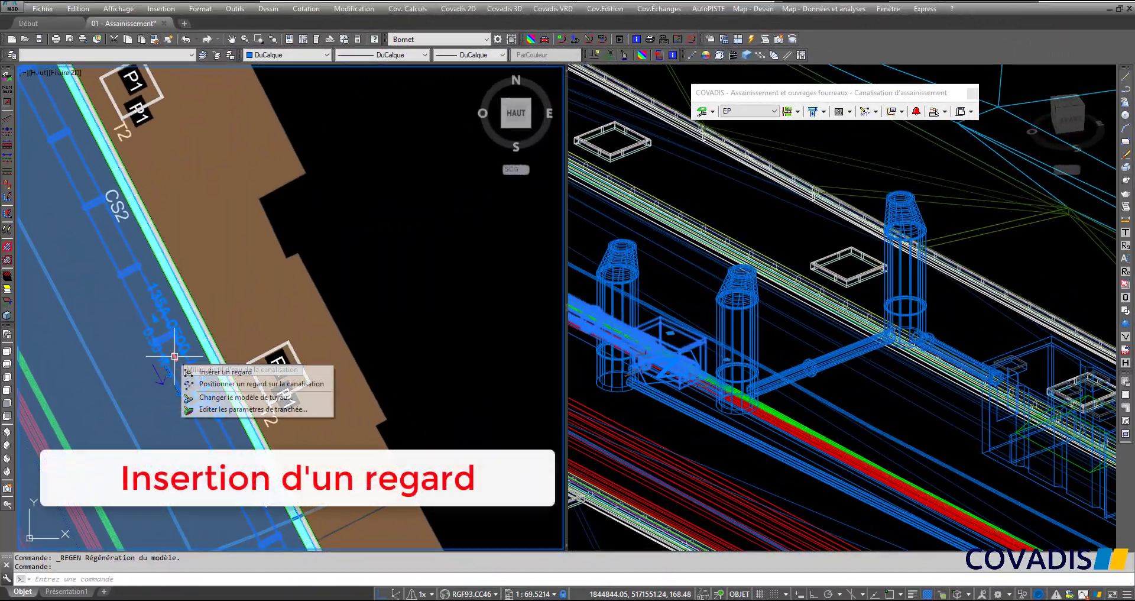
pyautogui.click(221, 372)
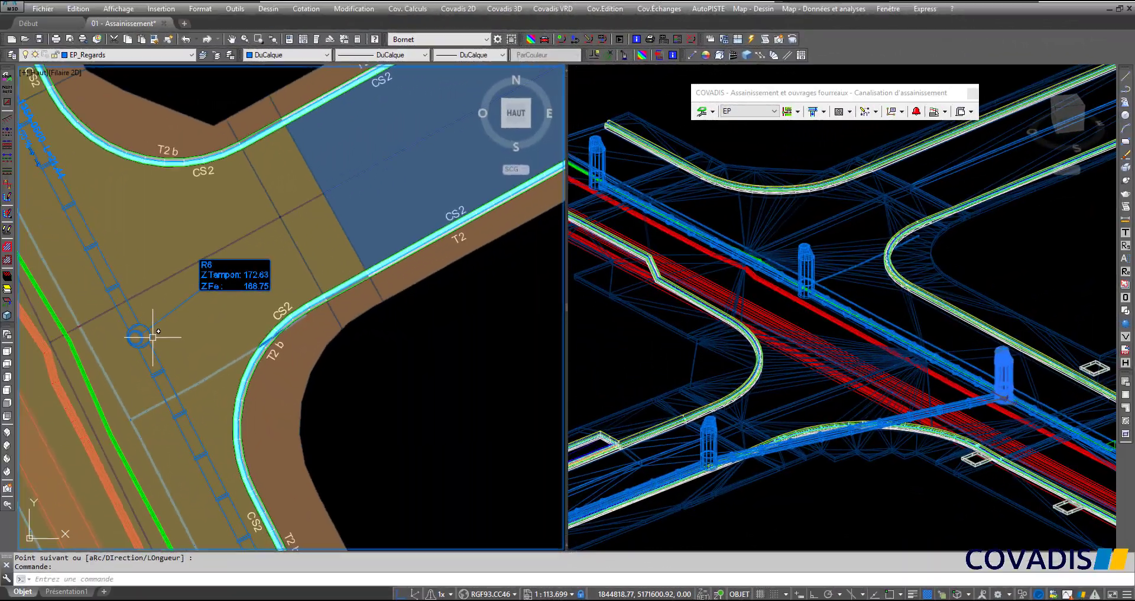
# Step: Create a 135A-0500 EP pipe run with REG-1000 manholes at 0.50 % from the intersection manhole up the side street
pyautogui.moveTo(139, 335)
pyautogui.click(177, 351)
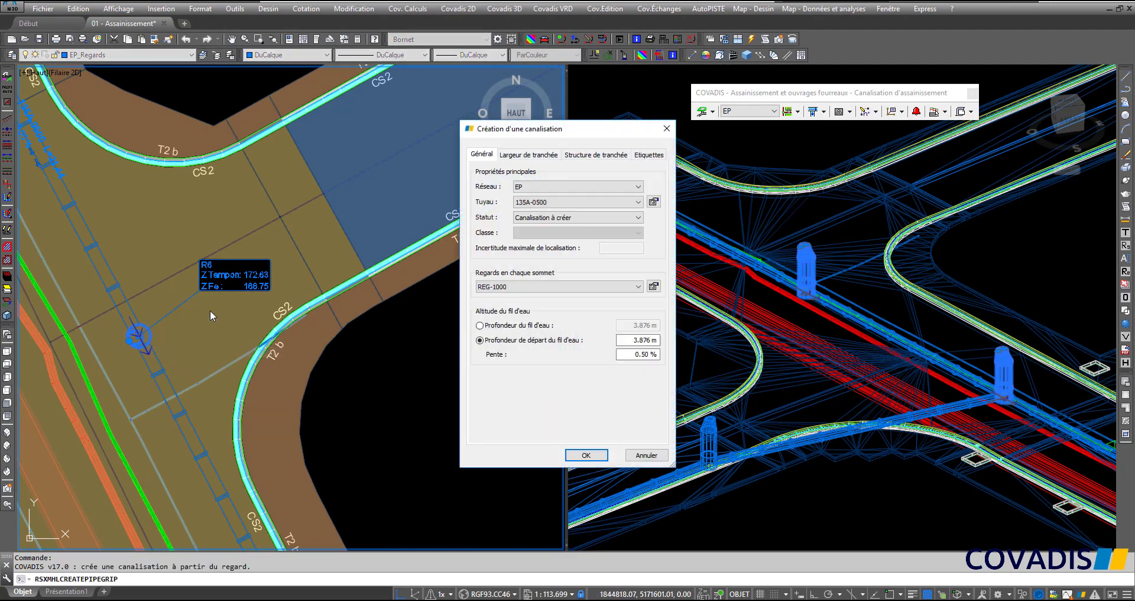
pyautogui.click(586, 454)
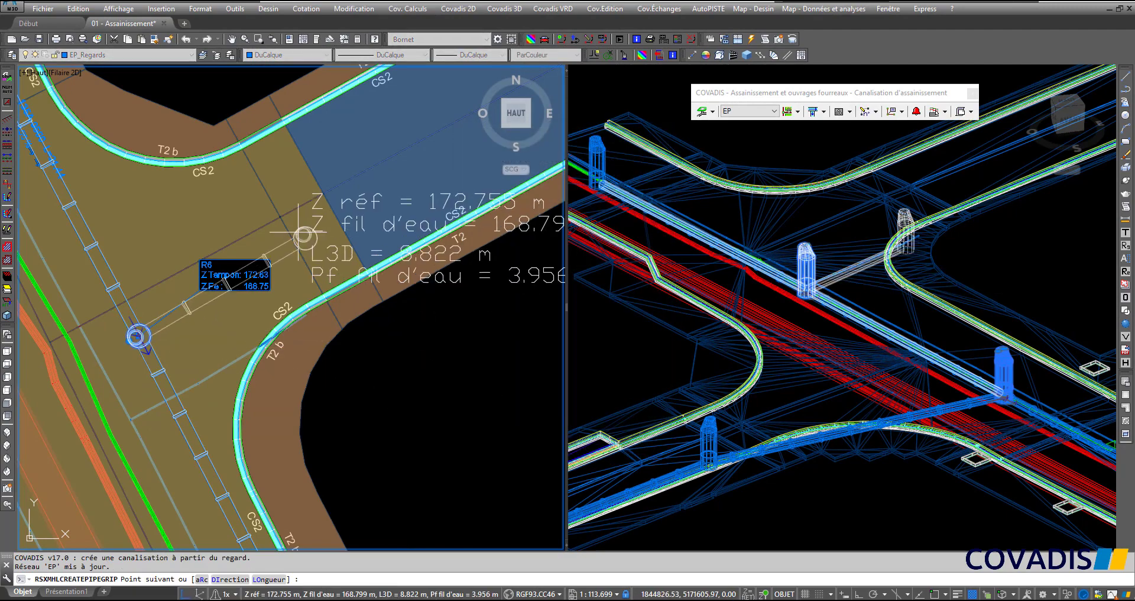
pyautogui.click(273, 155)
pyautogui.scroll(-2, 357, 161)
pyautogui.moveTo(357, 160); pyautogui.dragTo(99, 311, button='middle')
pyautogui.click(360, 136)
pyautogui.press('Return')
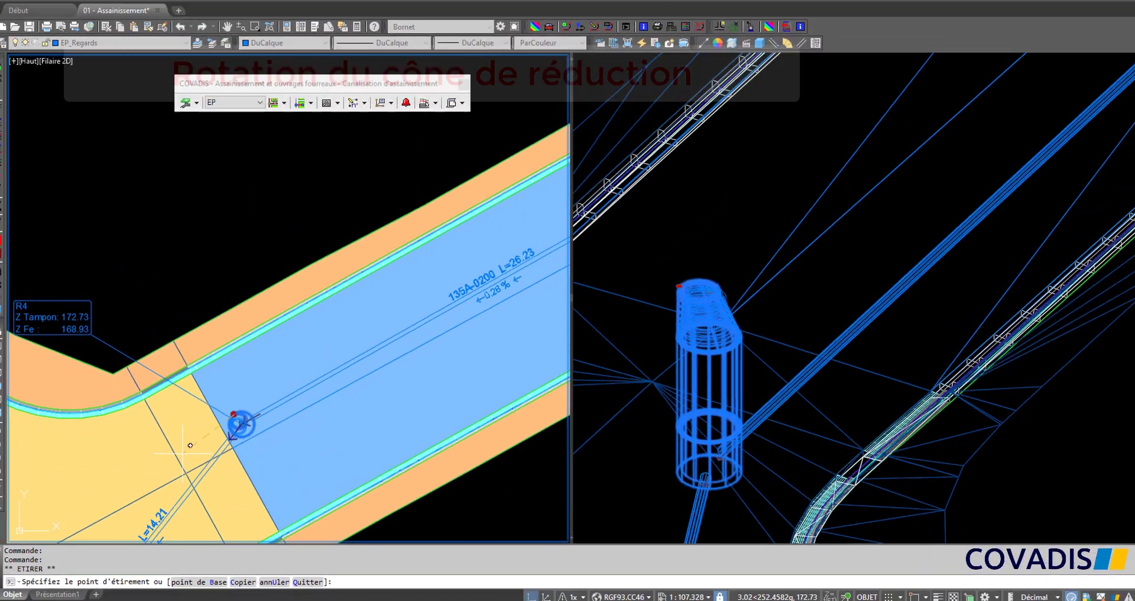
# Step: Create CR8-0160 branch connections with REG-GRI-PLATE-500X500 gullies from manhole R4, using a 3.000 m start depth at the connection point and 0.50 % slope
pyautogui.press('Escape')
pyautogui.click(312, 110)
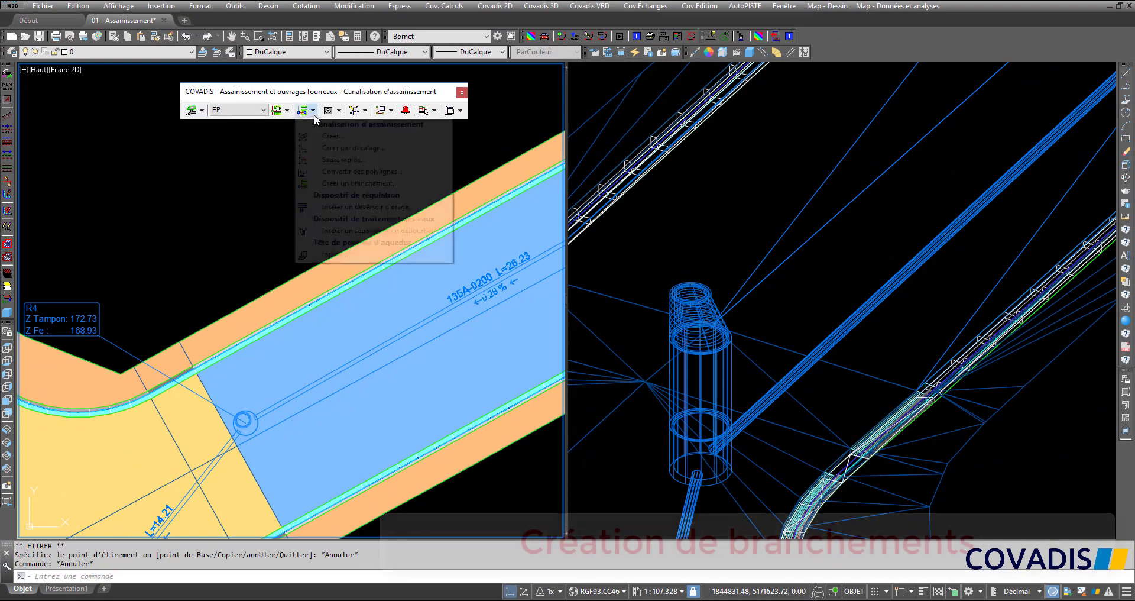
pyautogui.click(429, 185)
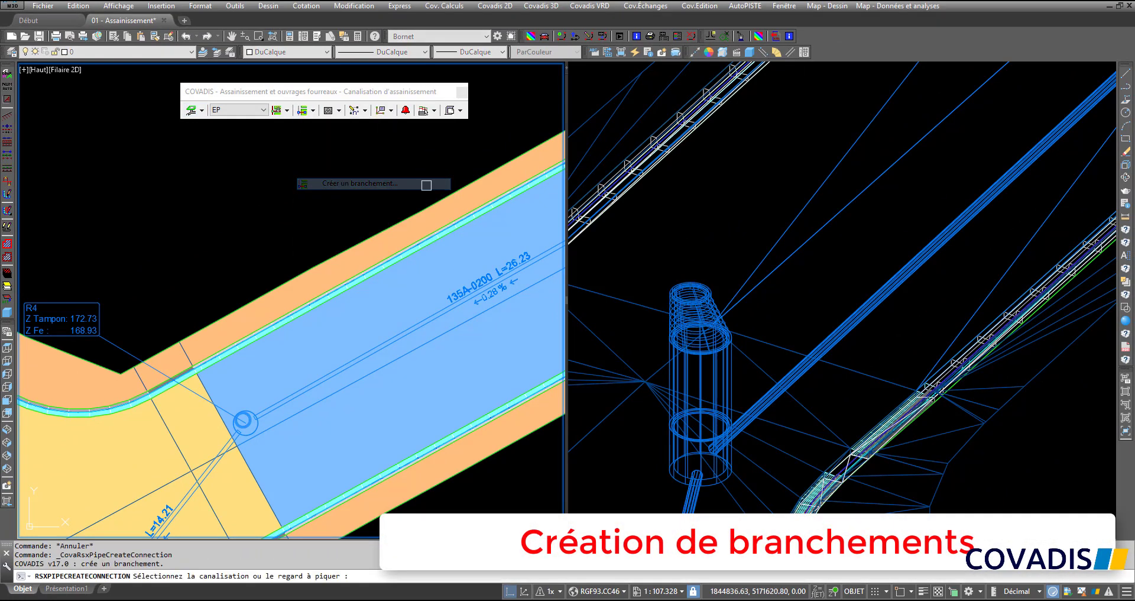
pyautogui.click(247, 409)
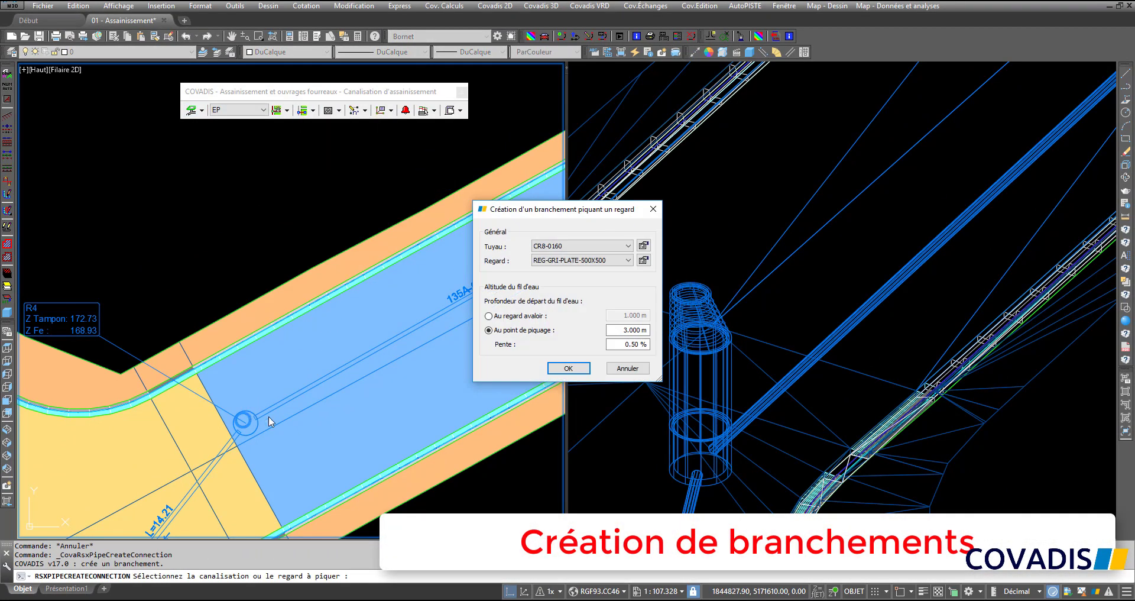
pyautogui.click(561, 371)
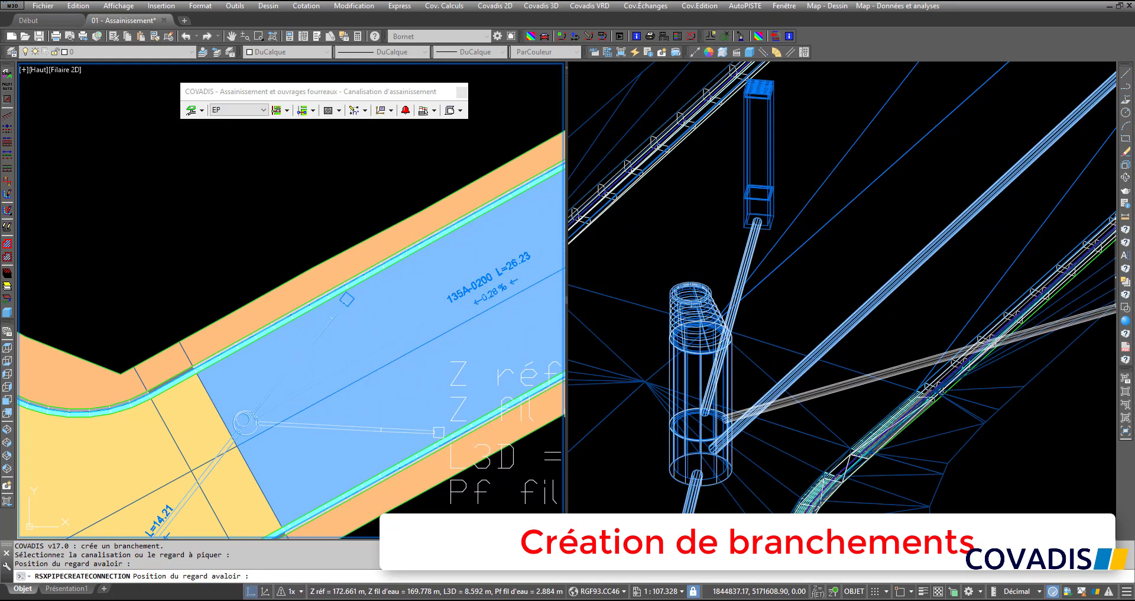
pyautogui.click(439, 432)
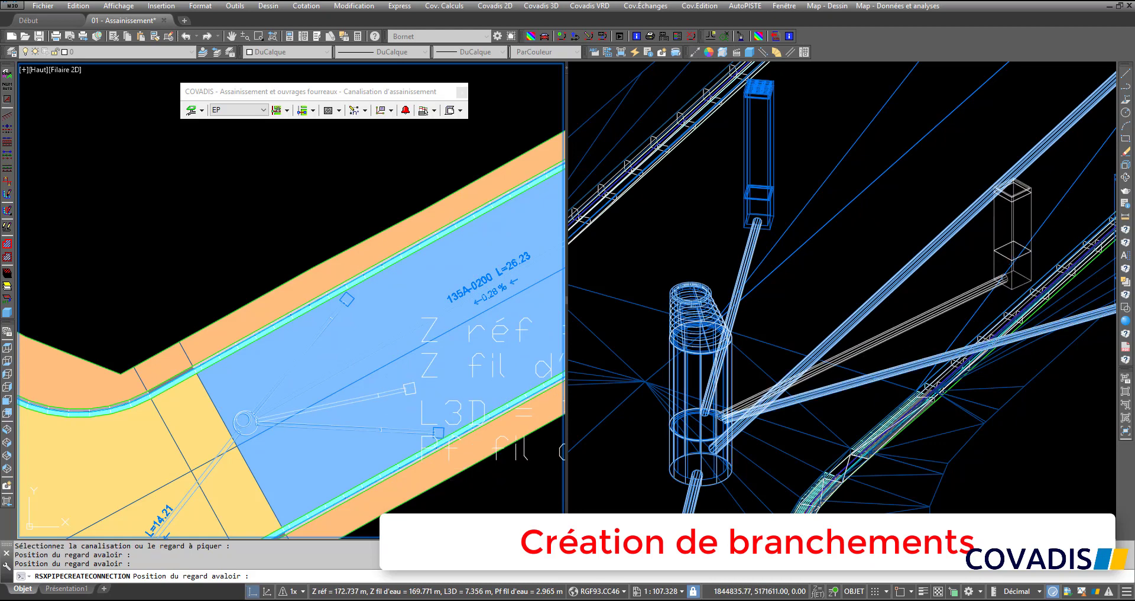
pyautogui.press('Escape')
# Step: Rotate the square grated gully at the end of the branch beside the road's upper kerb
pyautogui.scroll(5, 358, 286)
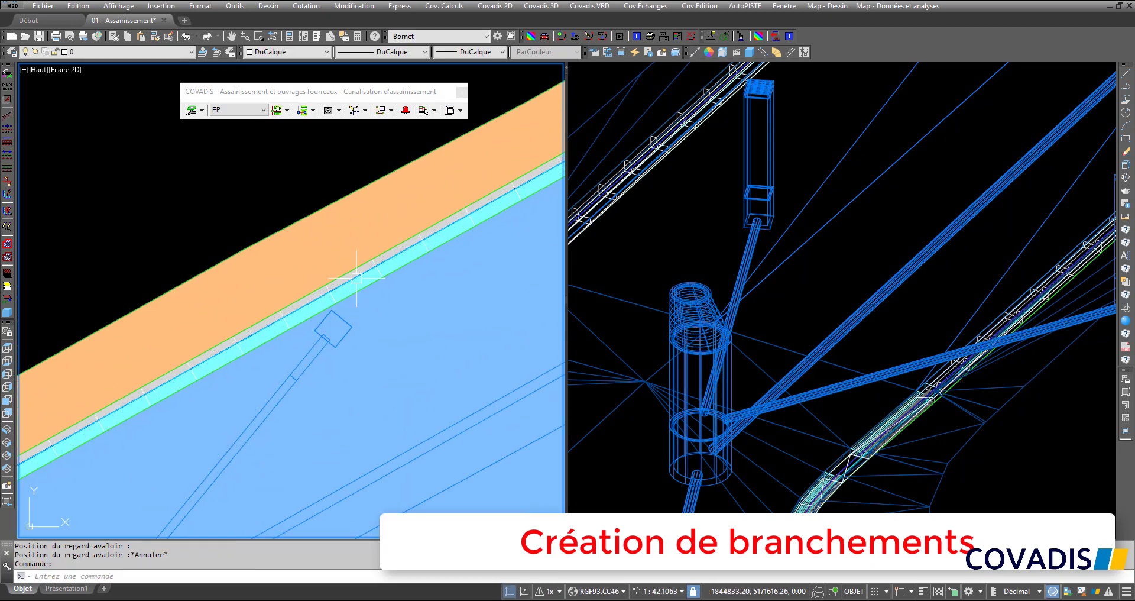
pyautogui.click(773, 144)
pyautogui.moveTo(773, 144); pyautogui.dragTo(744, 272, button='middle')
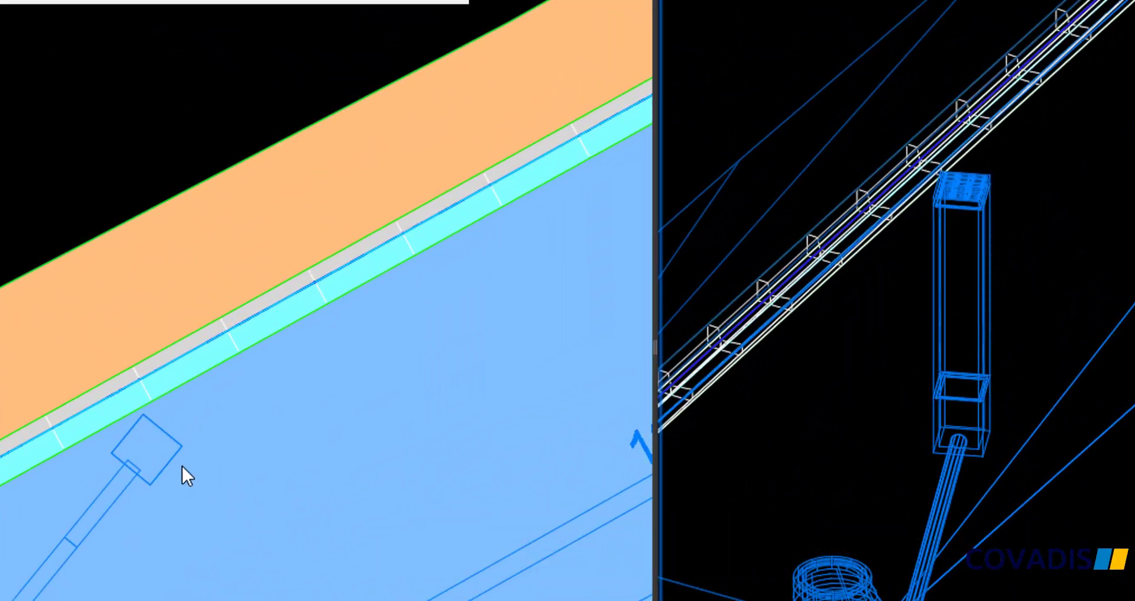
pyautogui.click(179, 463)
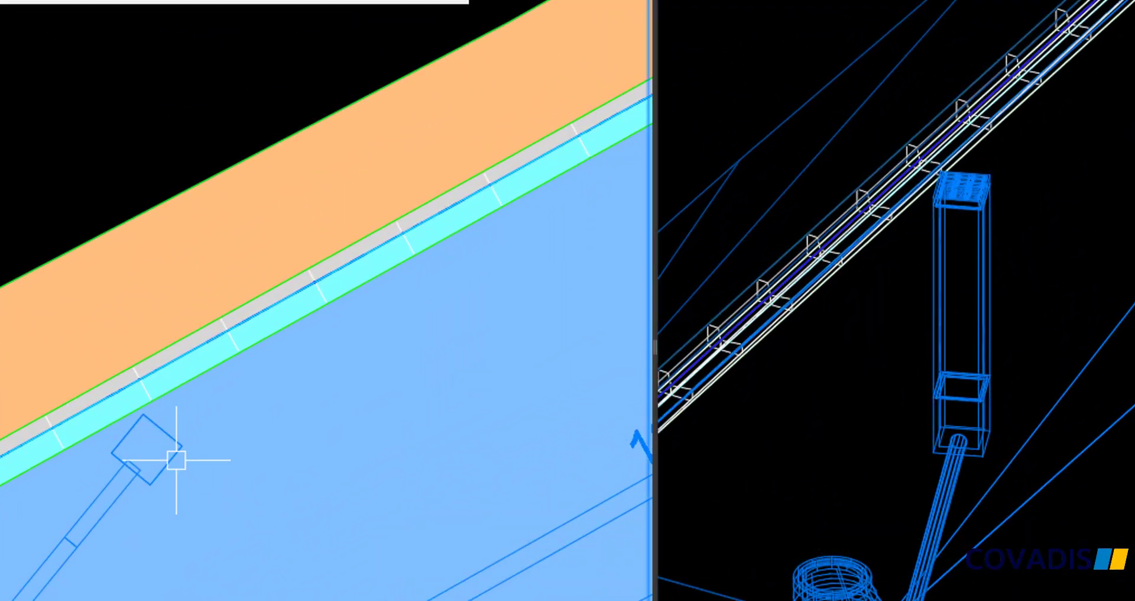
pyautogui.click(176, 457)
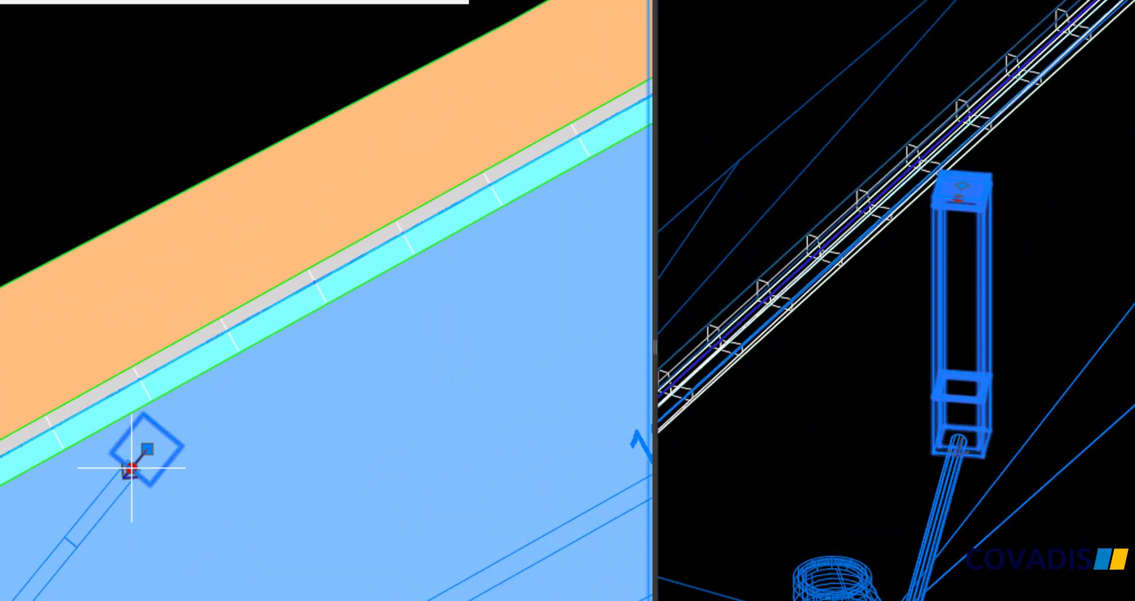
pyautogui.click(131, 469)
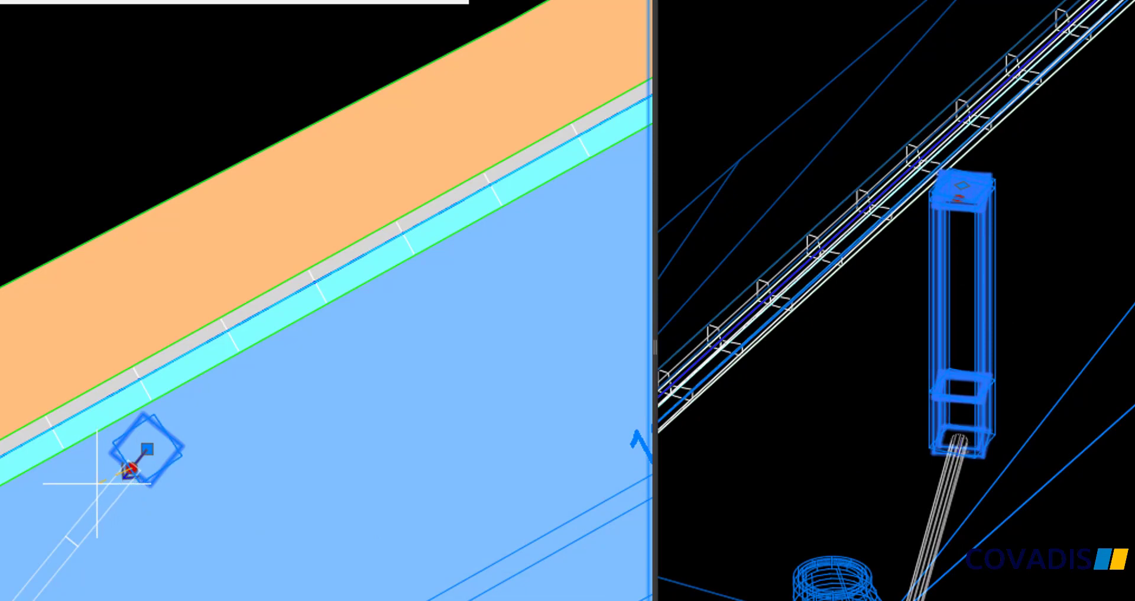
pyautogui.click(30, 538)
pyautogui.press('Escape')
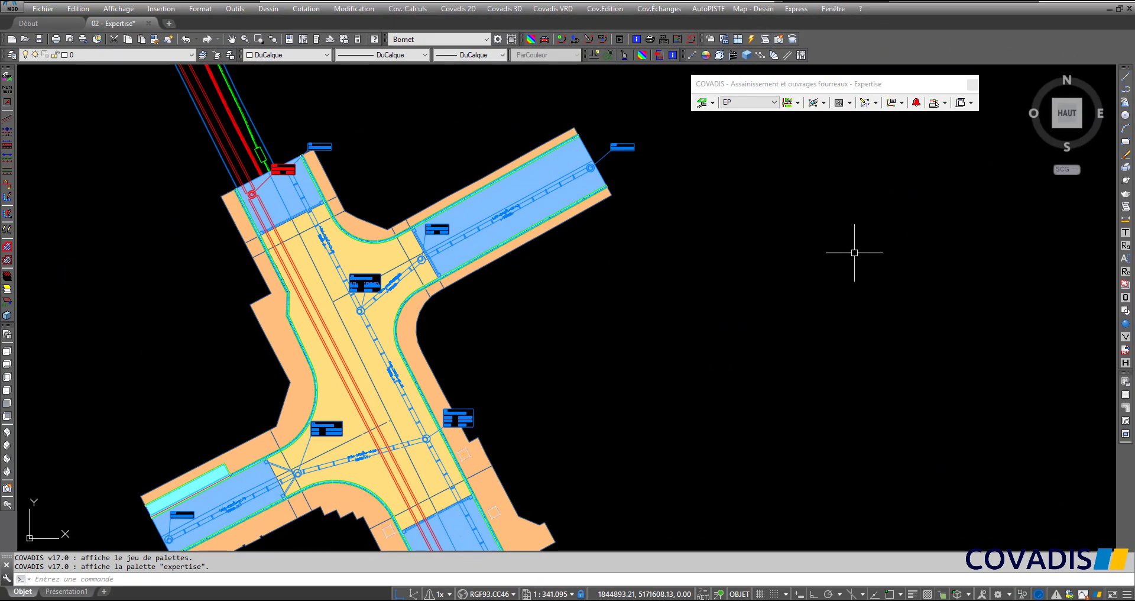
# Step: Run the network check on all networks, locate collision errors 3 and 4 between linear objects, and view the section
pyautogui.click(917, 103)
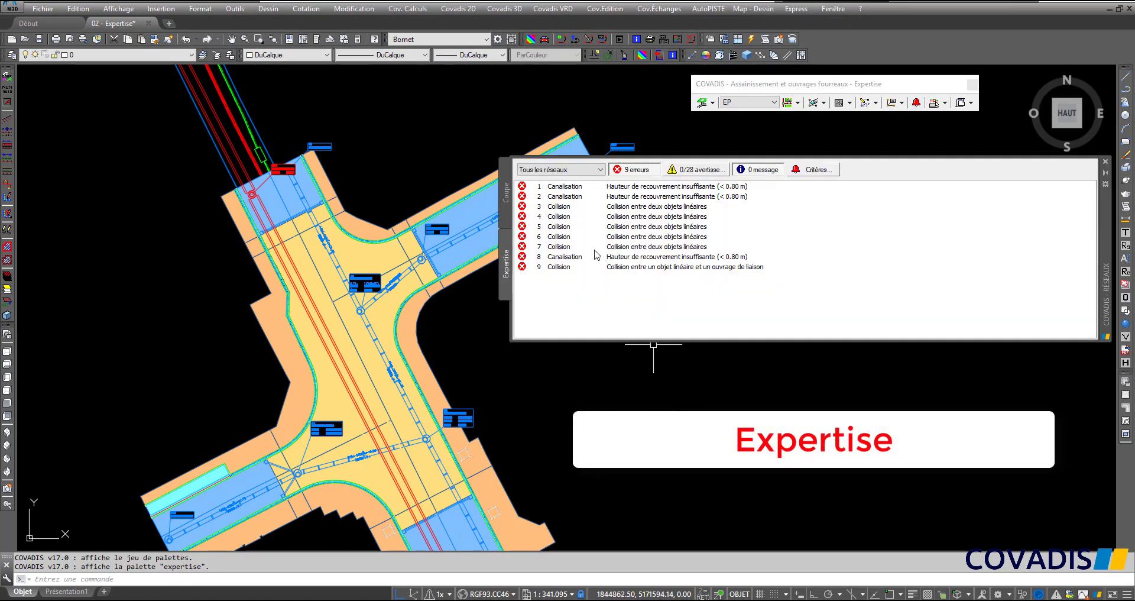
pyautogui.click(558, 206)
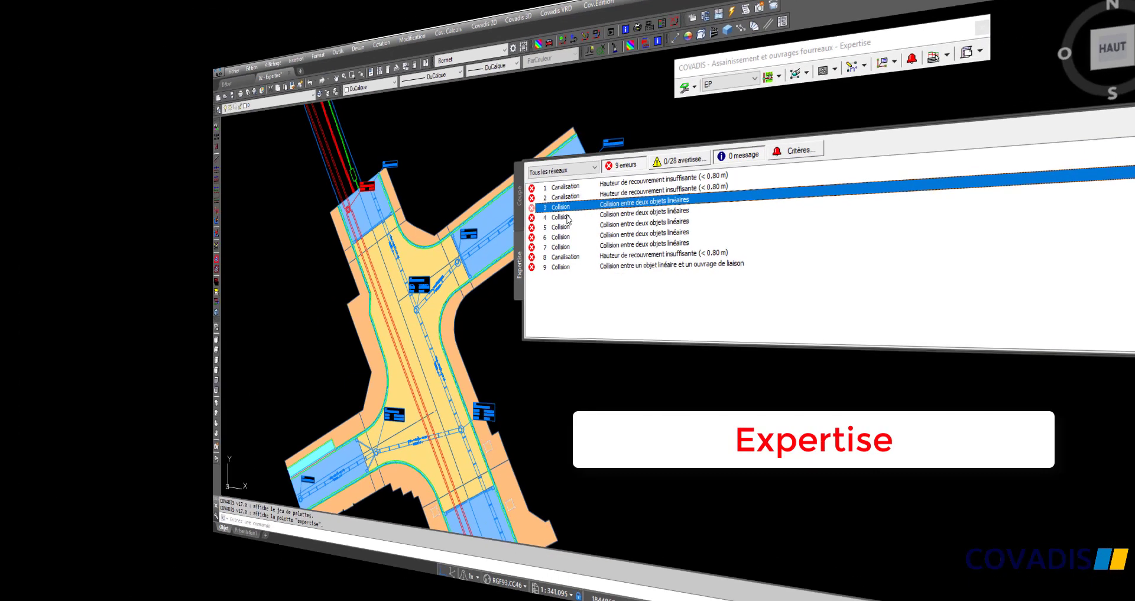
pyautogui.click(567, 217)
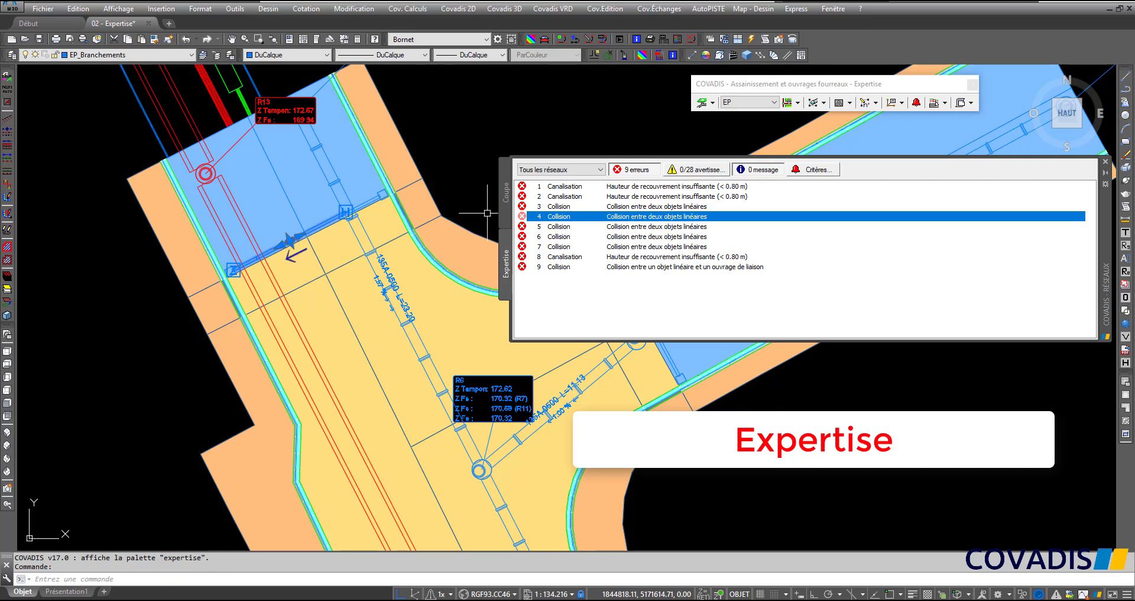
pyautogui.click(507, 197)
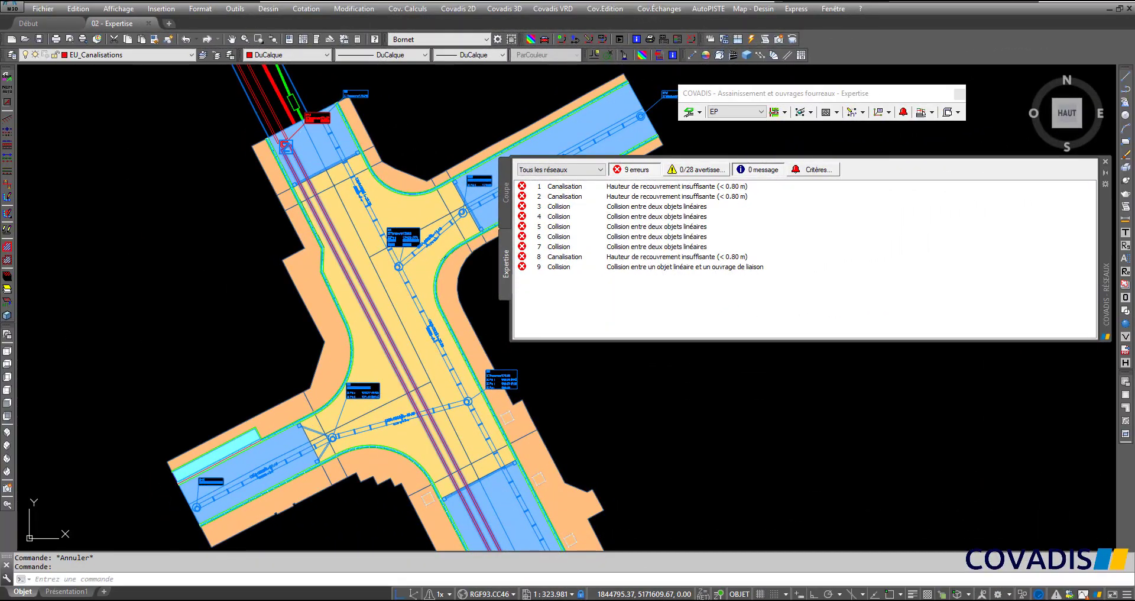
# Step: Set the status of the existing EU pipe running along the road to "Objet à déposer"
pyautogui.rightClick(244, 176)
pyautogui.click(346, 574)
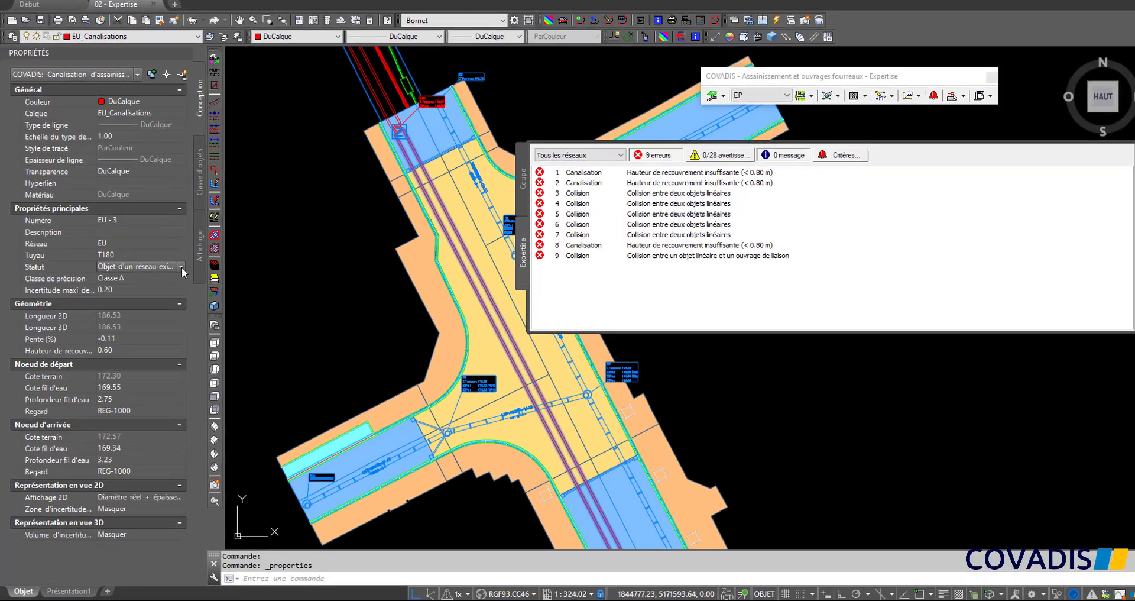
pyautogui.click(175, 277)
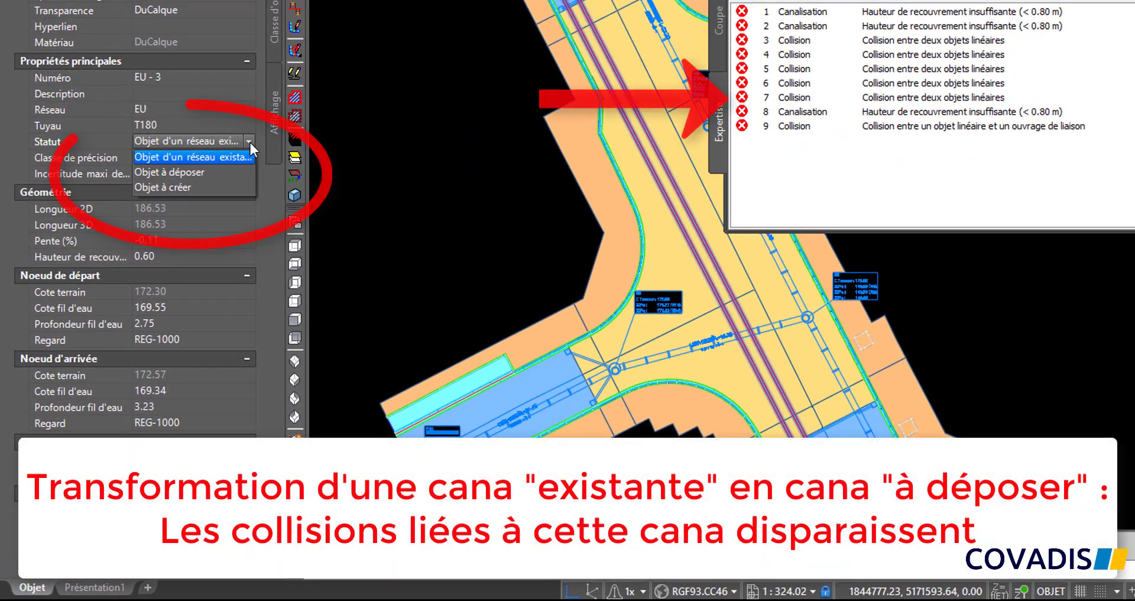
pyautogui.click(247, 171)
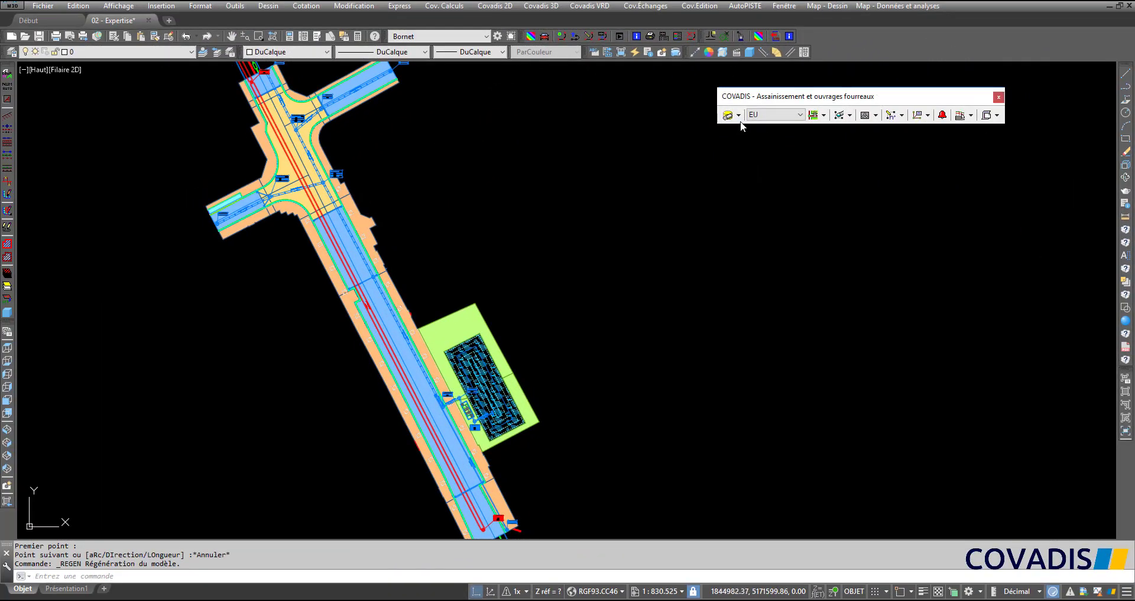
# Step: Examine the oval pipe OV 195-115 definition in the sewer pipe library
pyautogui.click(738, 116)
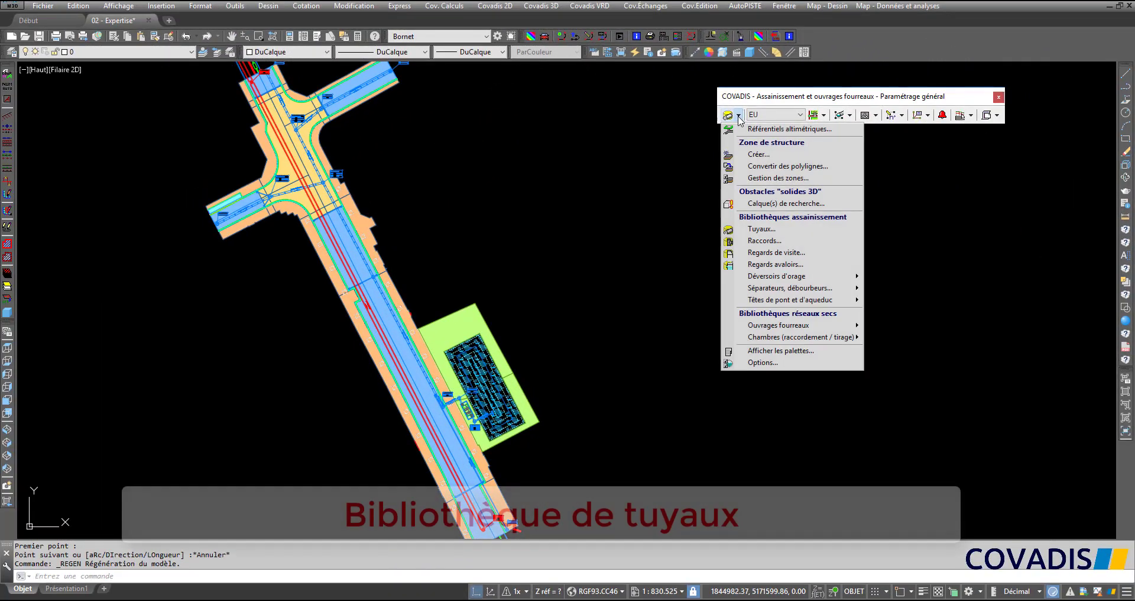
pyautogui.click(829, 234)
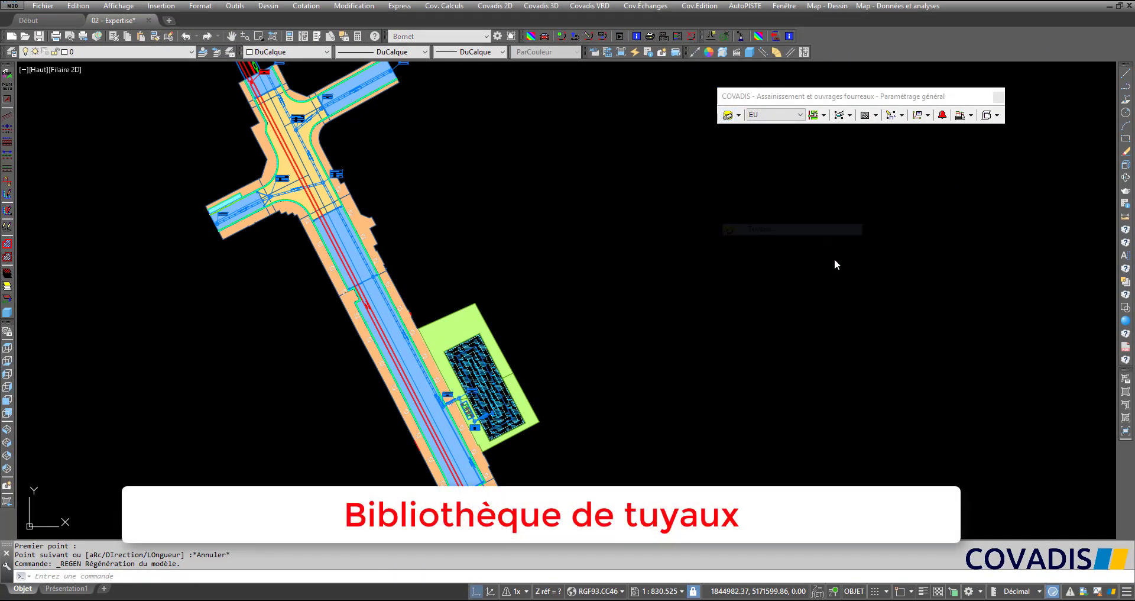
pyautogui.moveTo(496, 360); pyautogui.dragTo(496, 455)
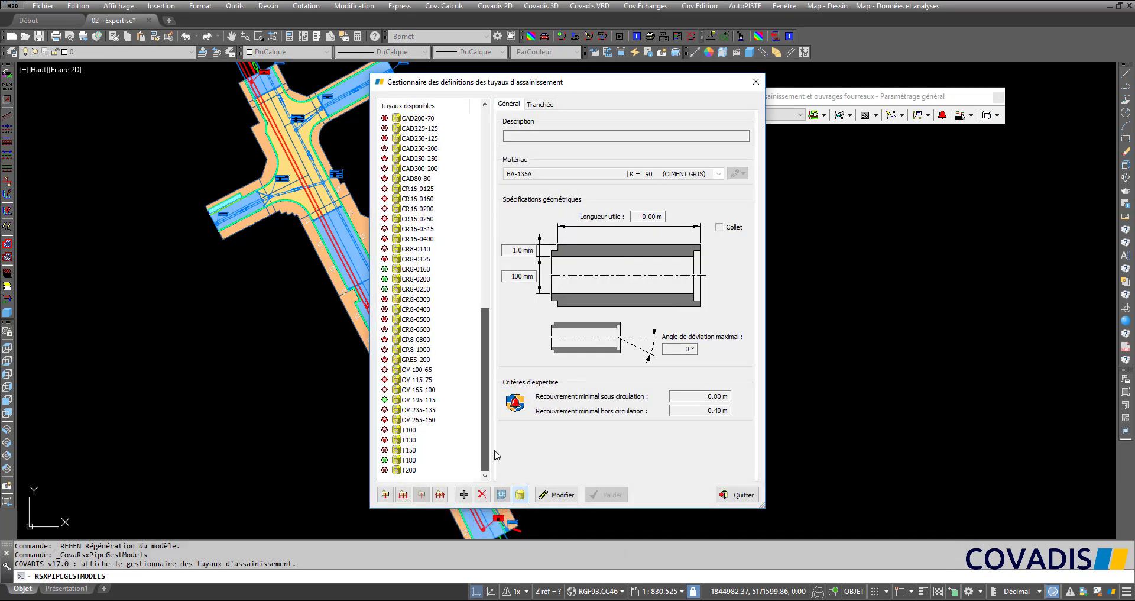
pyautogui.click(434, 401)
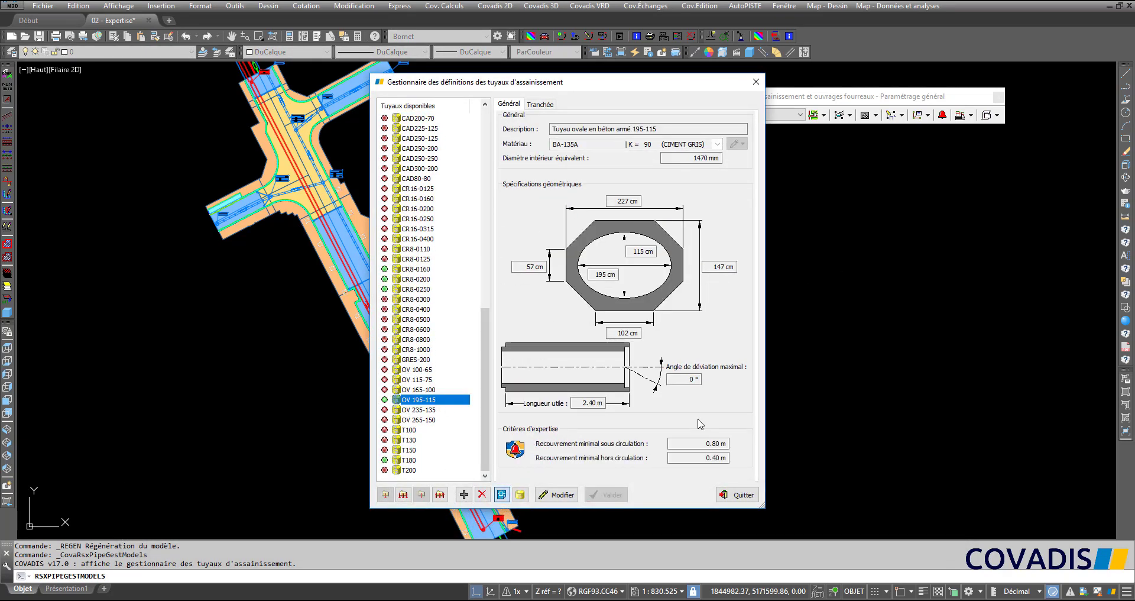
pyautogui.click(739, 495)
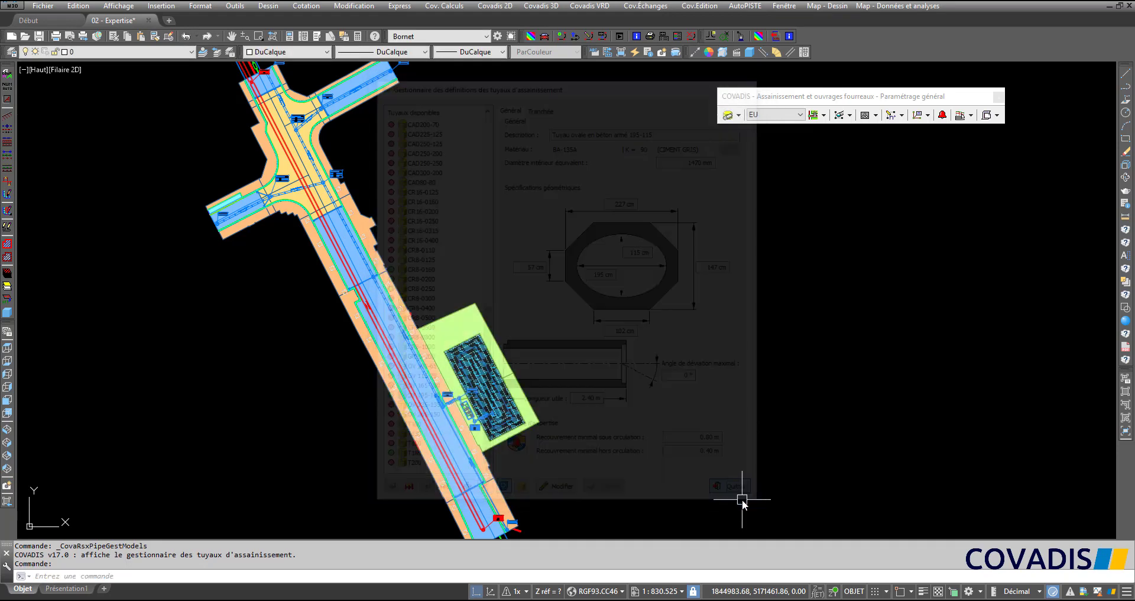
# Step: Create an EU OV 195-115 pipe with status "Canalisation à créer", REG-1000 manholes, 3.240 m start depth and 0.50 % slope over the pipe being removed
pyautogui.click(847, 116)
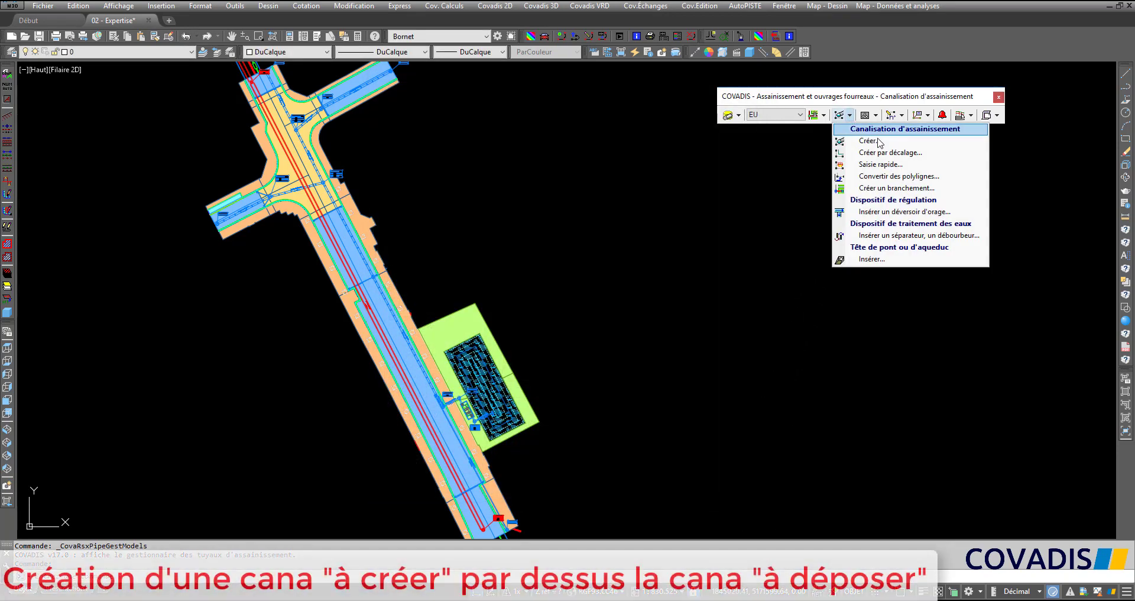
pyautogui.click(839, 143)
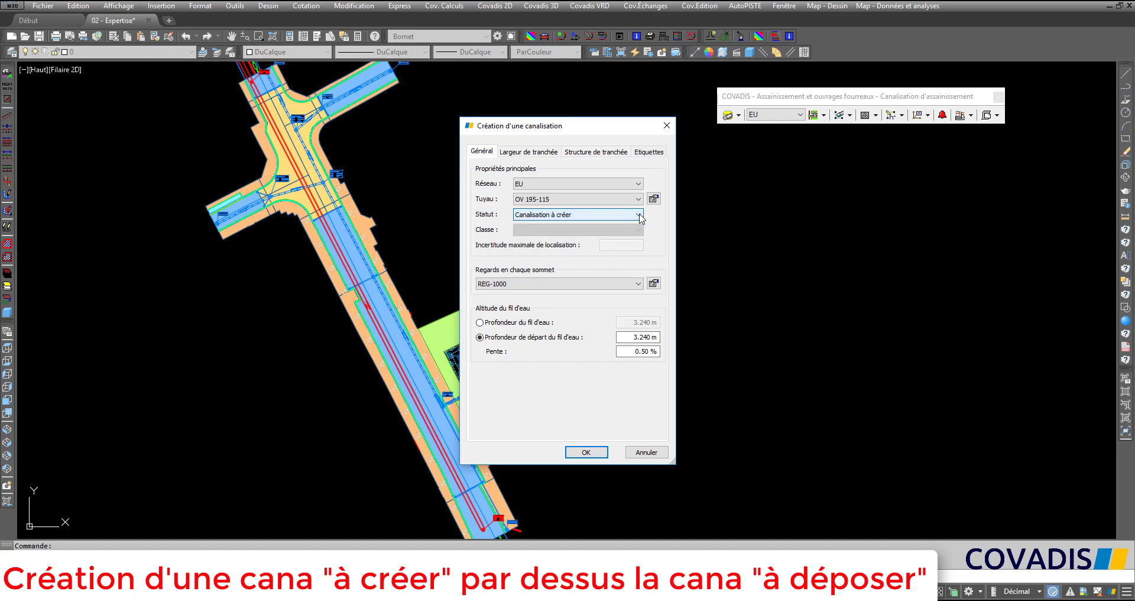
pyautogui.click(586, 452)
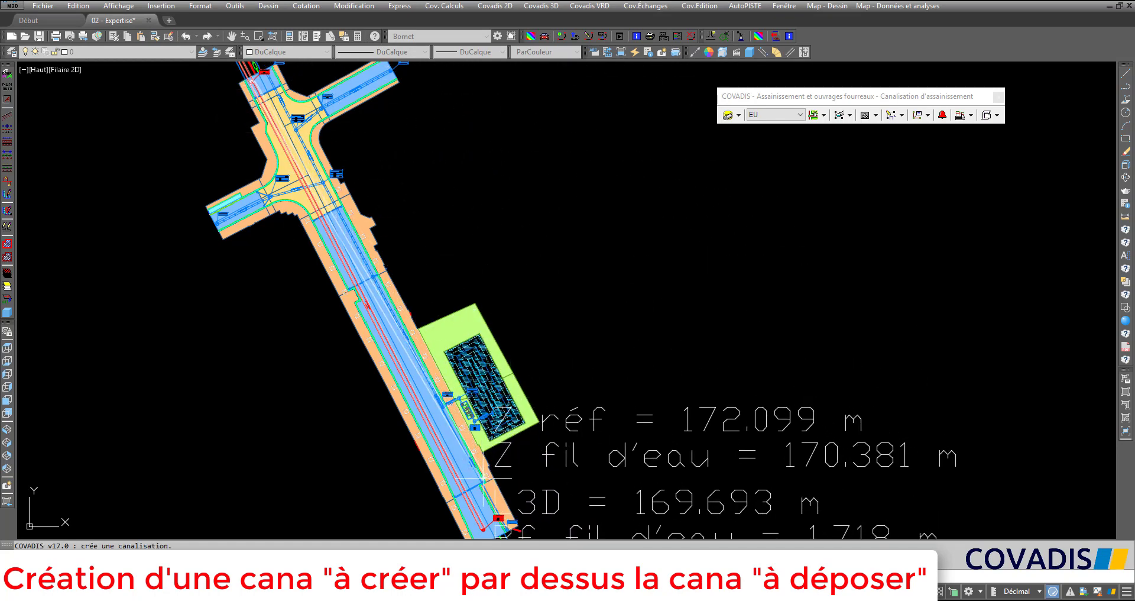
pyautogui.click(484, 528)
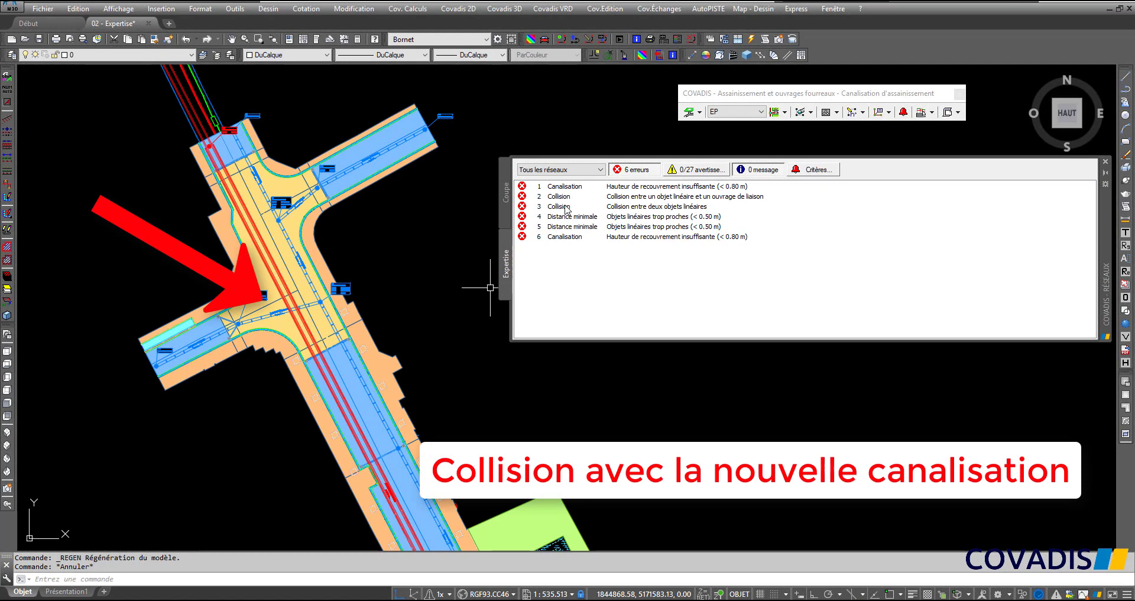
# Step: Locate collision error 3 between two linear objects and set the EP pipe's depth at the section's right-hand manhole to 2 m
pyautogui.click(565, 208)
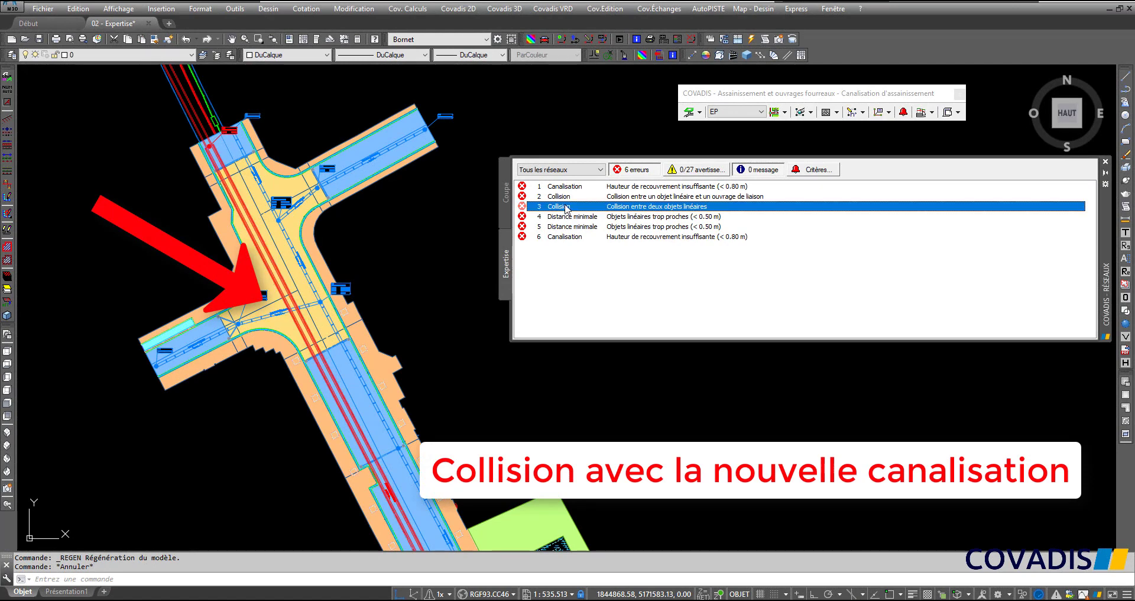
pyautogui.click(506, 194)
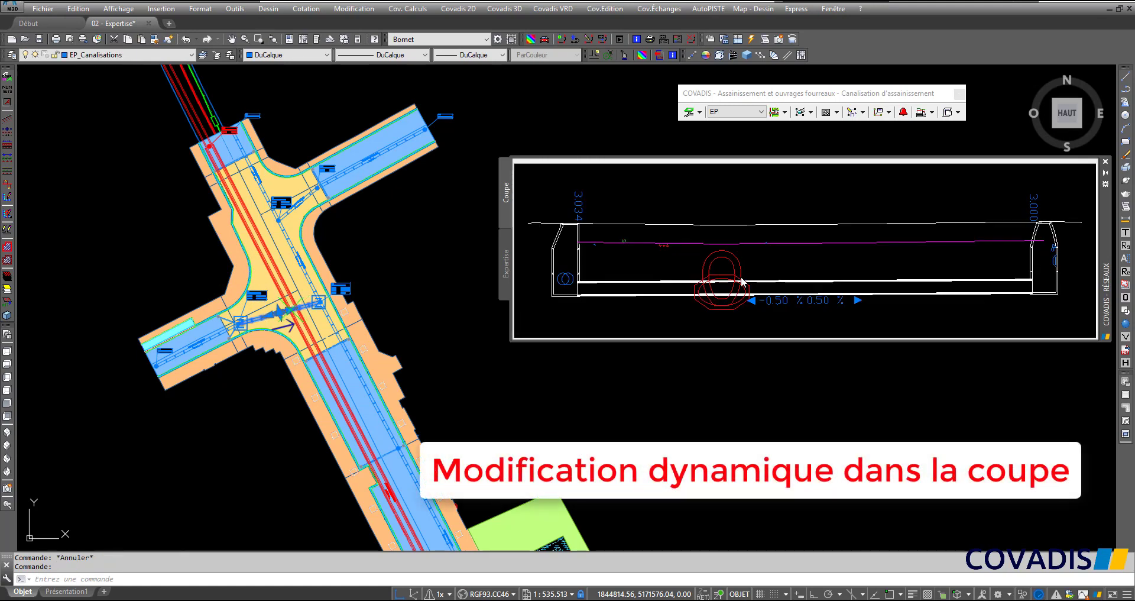
pyautogui.click(1032, 210)
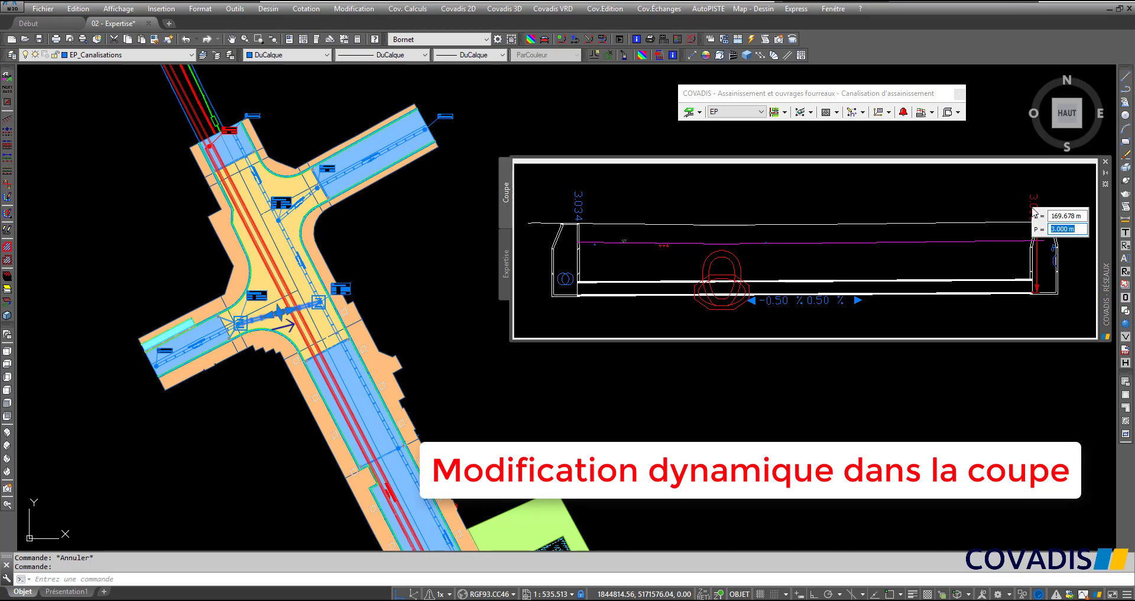
pyautogui.write('2')
pyautogui.press('Return')
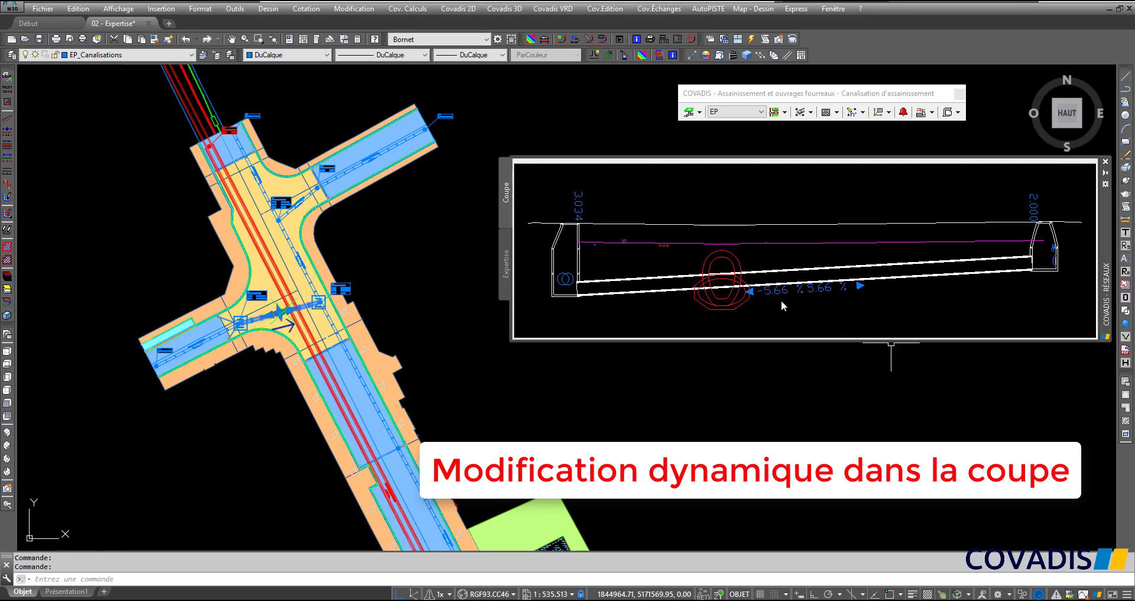
# Step: Set the slope of the colliding EP pipe to -0.5 % in the section view and deselect the pipe
pyautogui.click(778, 290)
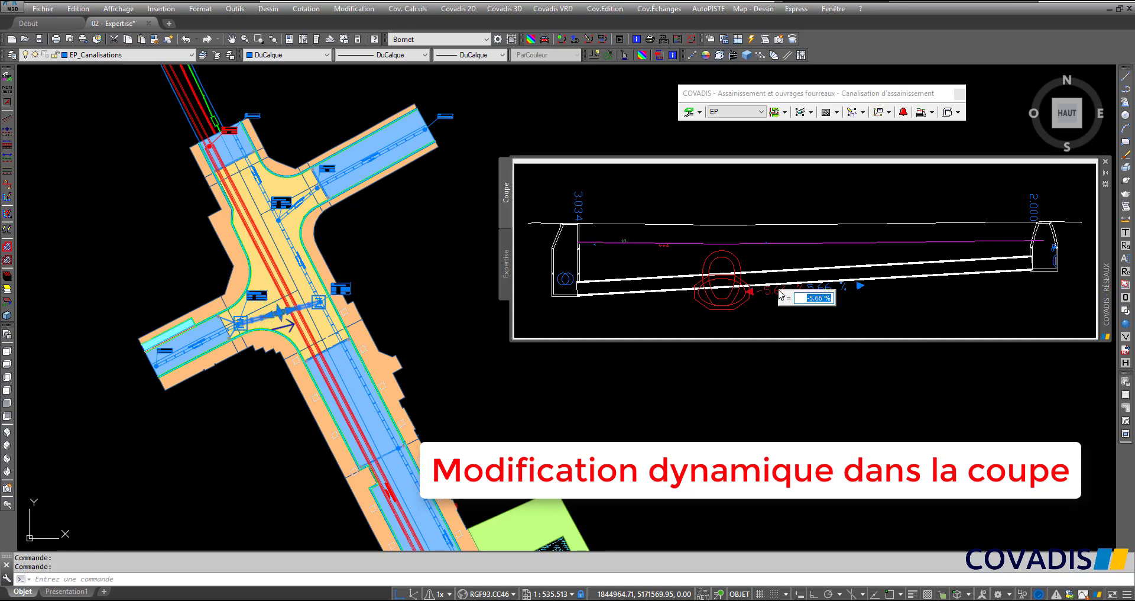
pyautogui.write('-0.5')
pyautogui.press('Return')
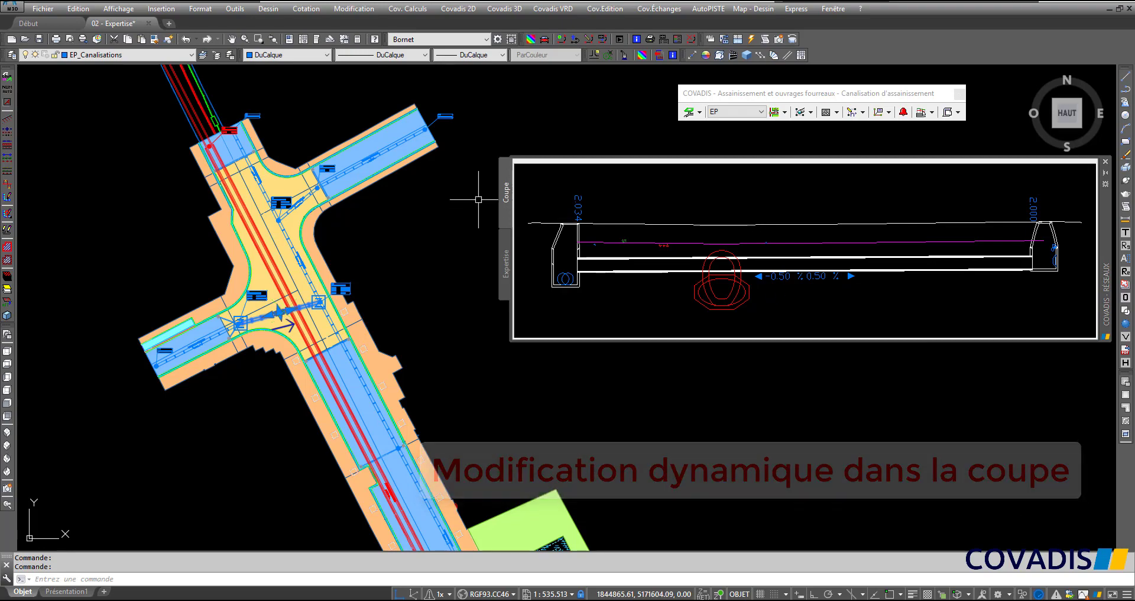
pyautogui.press('Escape')
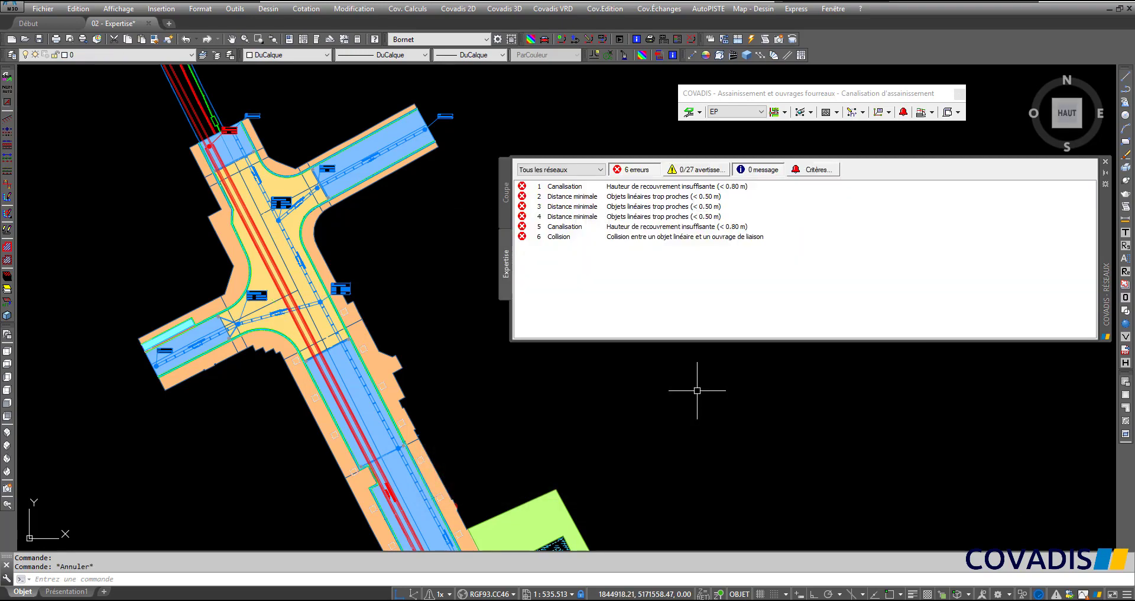